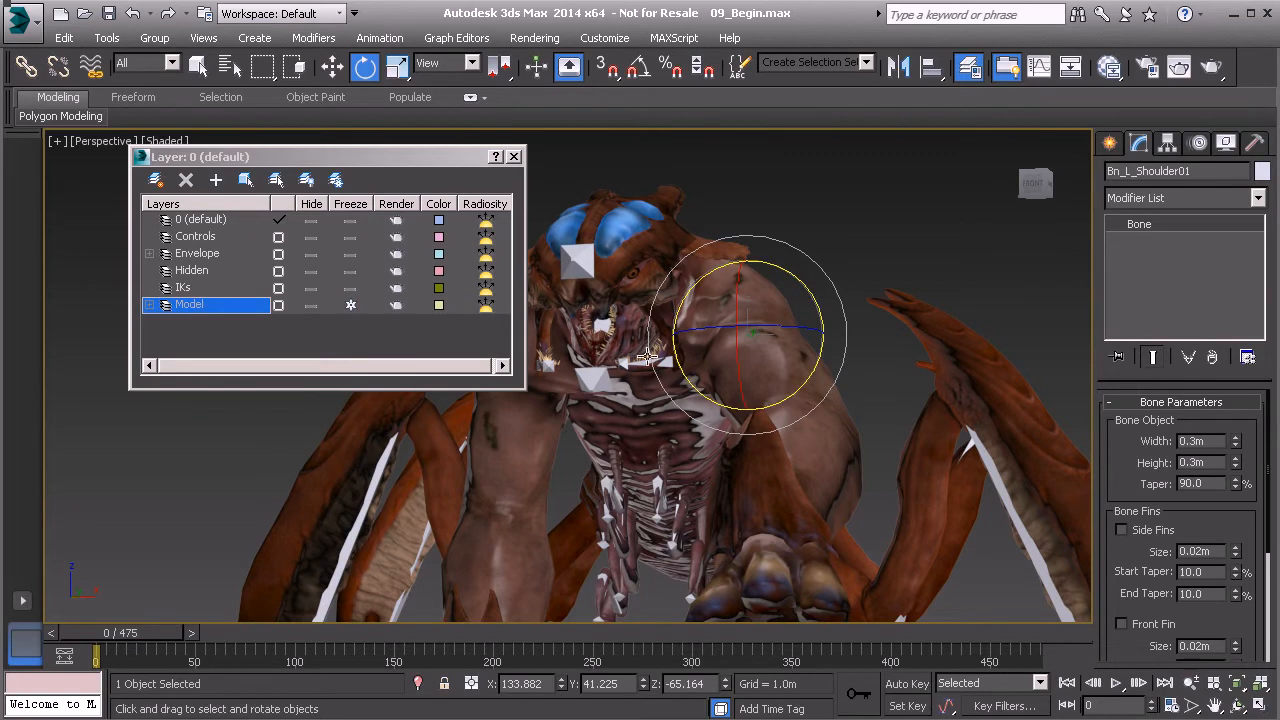
# - Reset the left shoulder bone to its zero pose with Transform To Zero
pyautogui.keyDown('alt'); pyautogui.moveTo(752, 372); pyautogui.dragTo(718, 370, button='middle'); pyautogui.keyUp('alt')
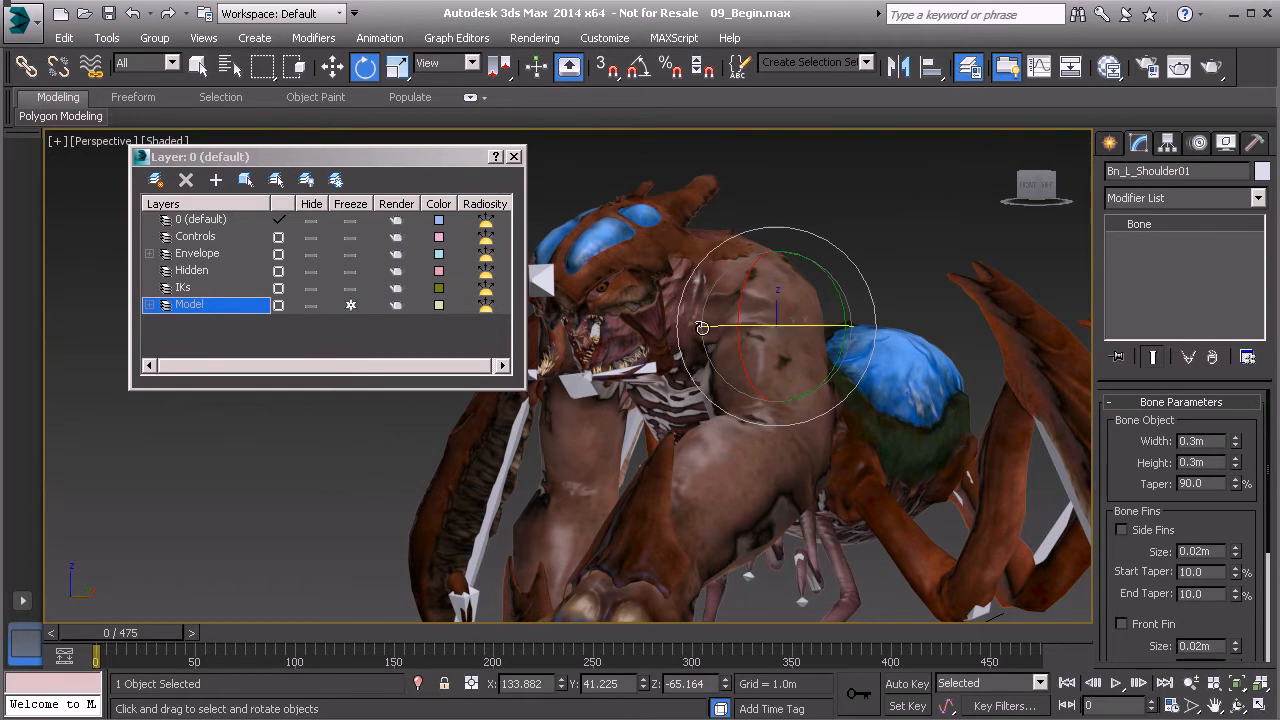
pyautogui.keyDown('alt'); pyautogui.moveTo(702, 327); pyautogui.dragTo(778, 311, button='middle'); pyautogui.keyUp('alt')
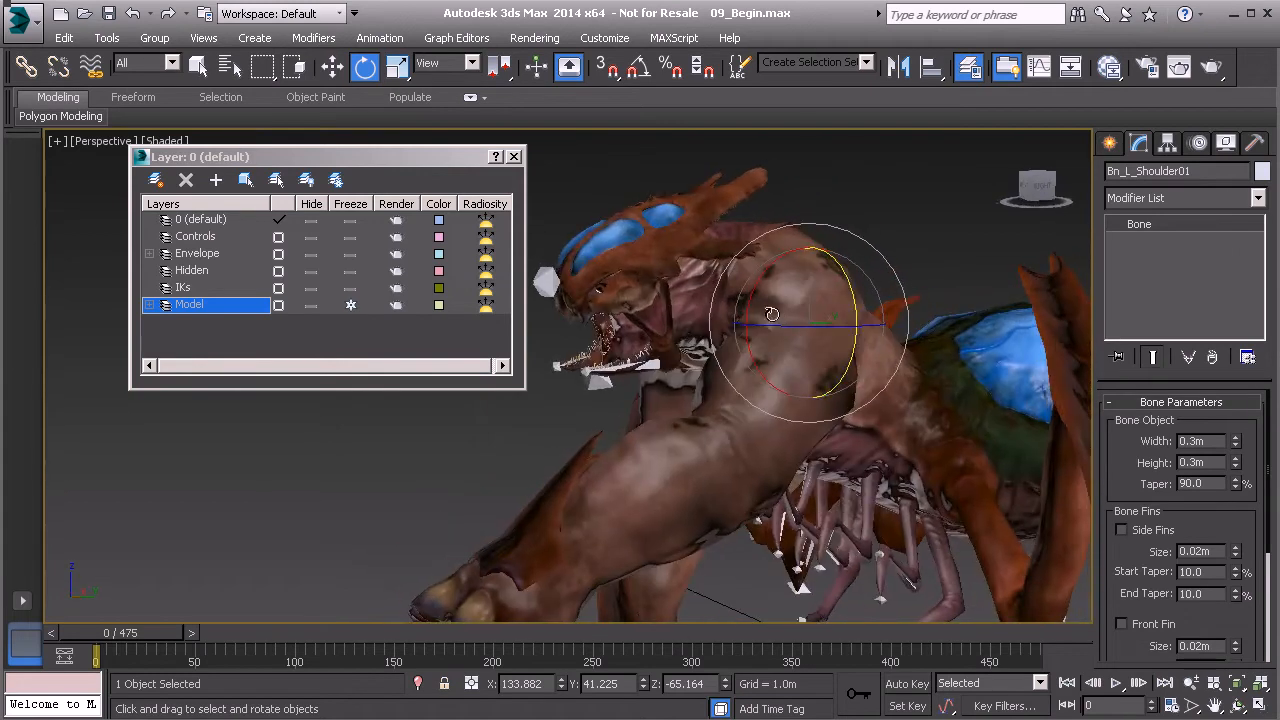
pyautogui.rightClick(848, 175)
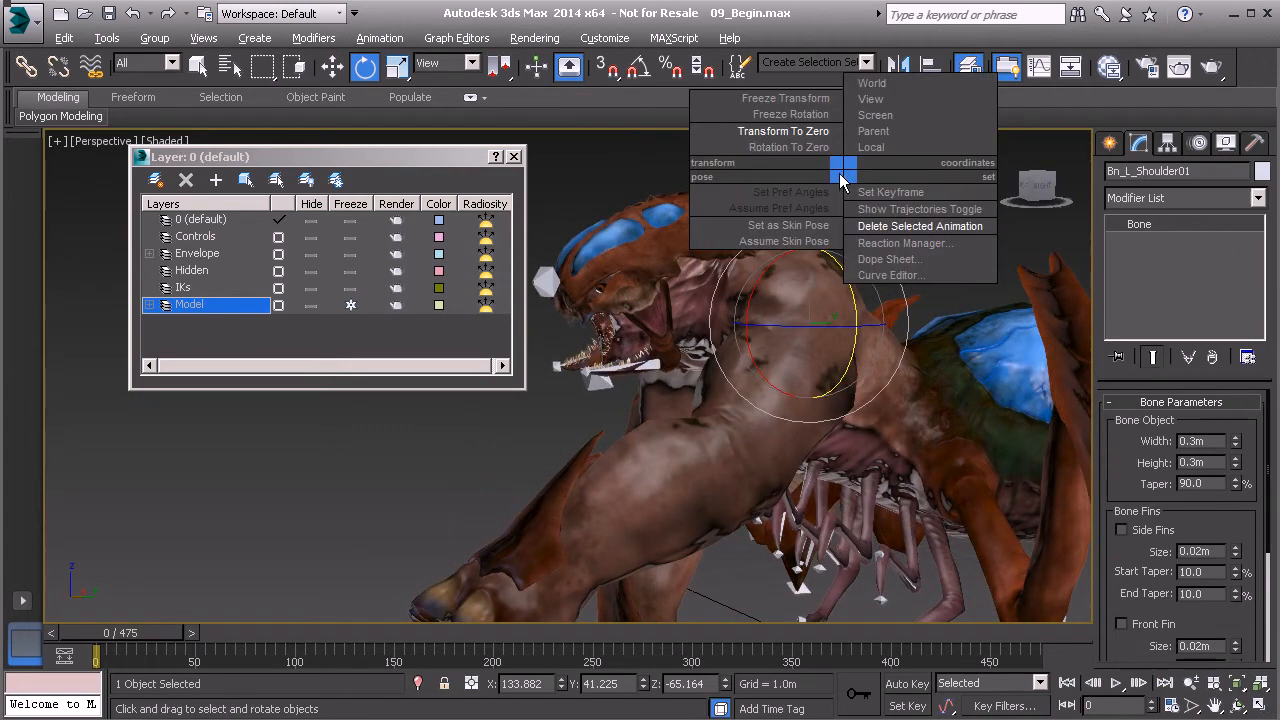
pyautogui.click(762, 139)
# - Examine the creature's shoulders, chest and small auxiliary arms from several angles
pyautogui.keyDown('alt'); pyautogui.moveTo(708, 350); pyautogui.dragTo(849, 305, button='middle'); pyautogui.keyUp('alt')
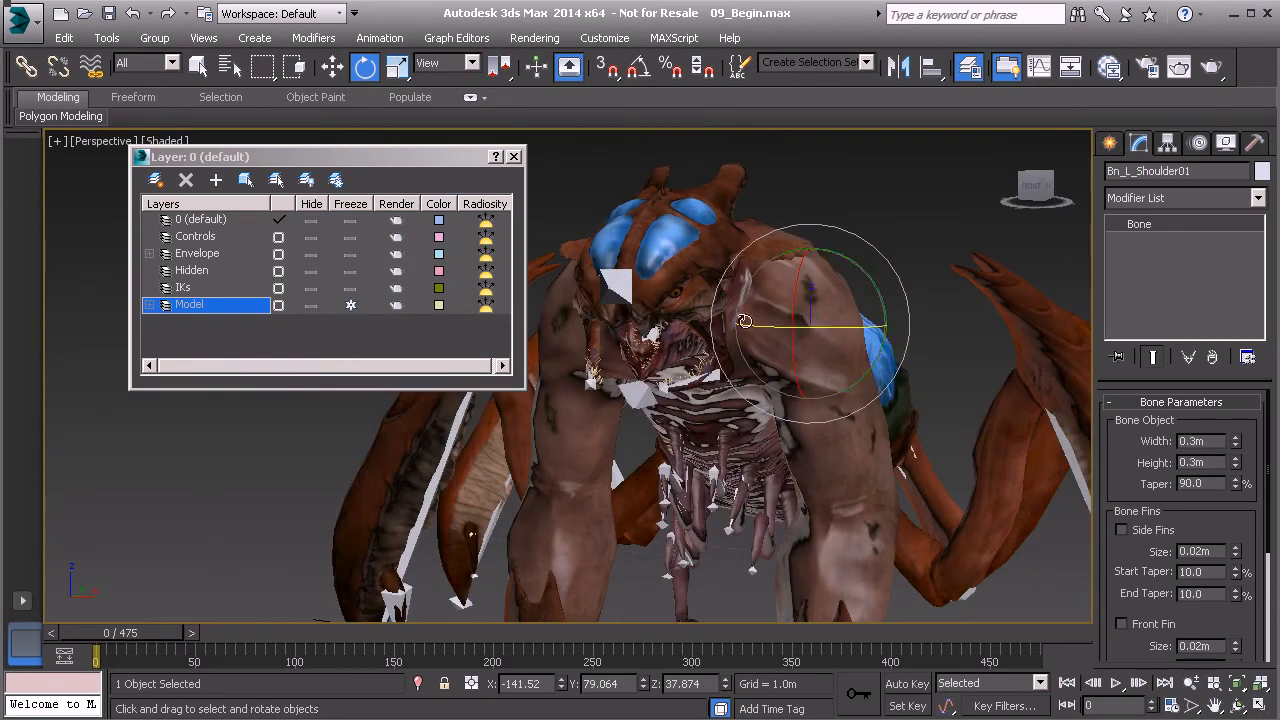
pyautogui.keyDown('alt'); pyautogui.moveTo(735, 370); pyautogui.dragTo(748, 390, button='middle'); pyautogui.keyUp('alt')
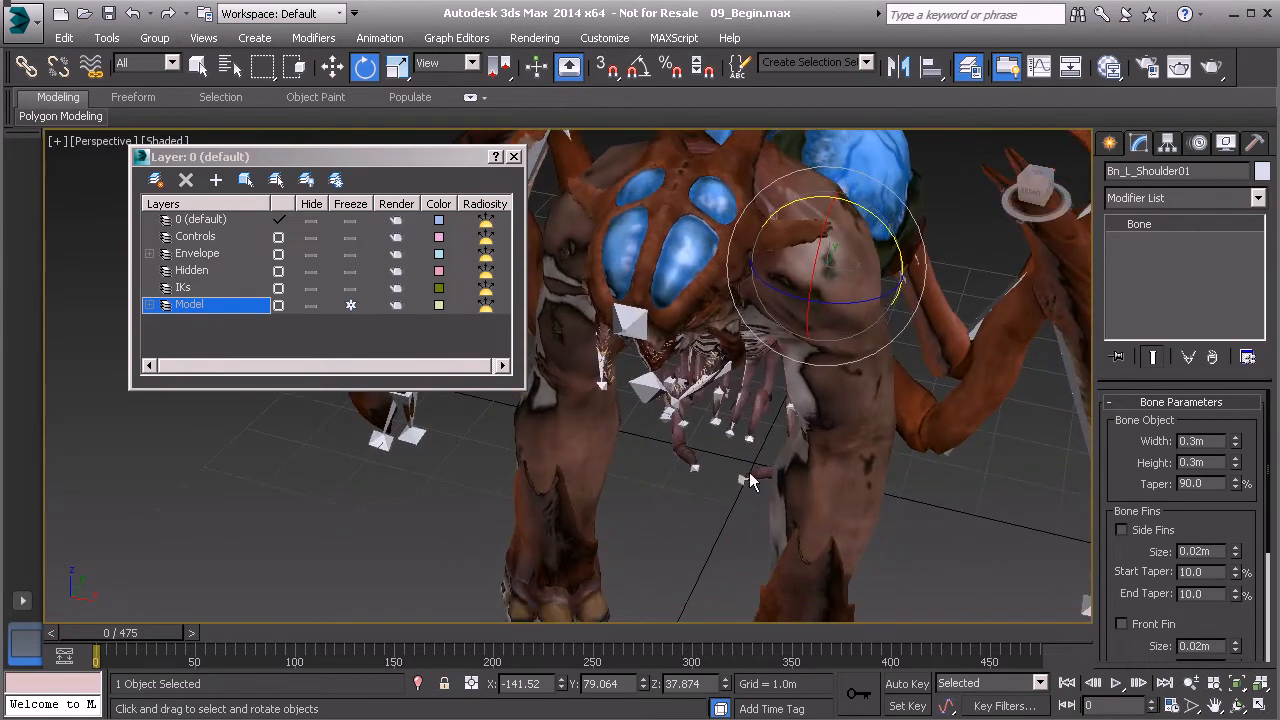
pyautogui.keyDown('alt'); pyautogui.moveTo(737, 445); pyautogui.dragTo(740, 297, button='middle'); pyautogui.keyUp('alt')
pyautogui.moveTo(731, 467); pyautogui.dragTo(729, 344, button='middle')
pyautogui.scroll(3, 745, 398)
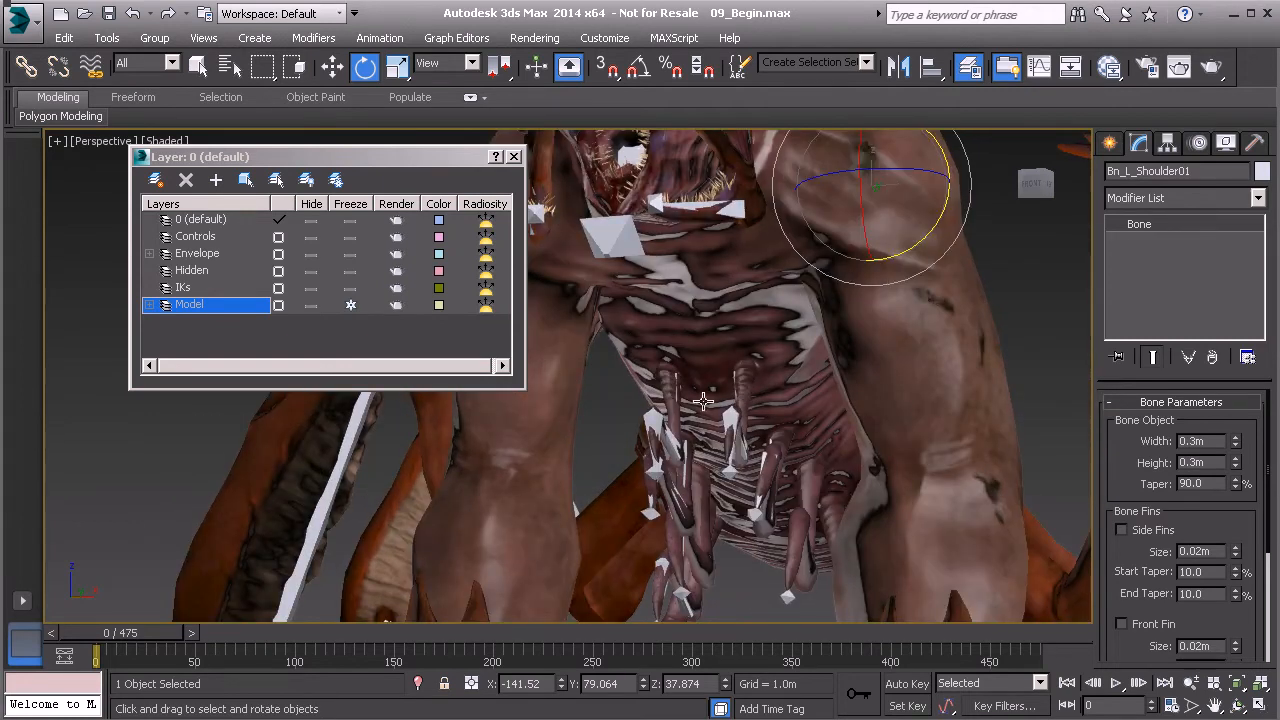
pyautogui.keyDown('alt'); pyautogui.moveTo(750, 413); pyautogui.dragTo(789, 439, button='middle'); pyautogui.keyUp('alt')
pyautogui.keyDown('alt'); pyautogui.moveTo(764, 379); pyautogui.dragTo(760, 495, button='middle'); pyautogui.keyUp('alt')
pyautogui.keyDown('alt'); pyautogui.moveTo(697, 354); pyautogui.dragTo(745, 439, button='middle'); pyautogui.keyUp('alt')
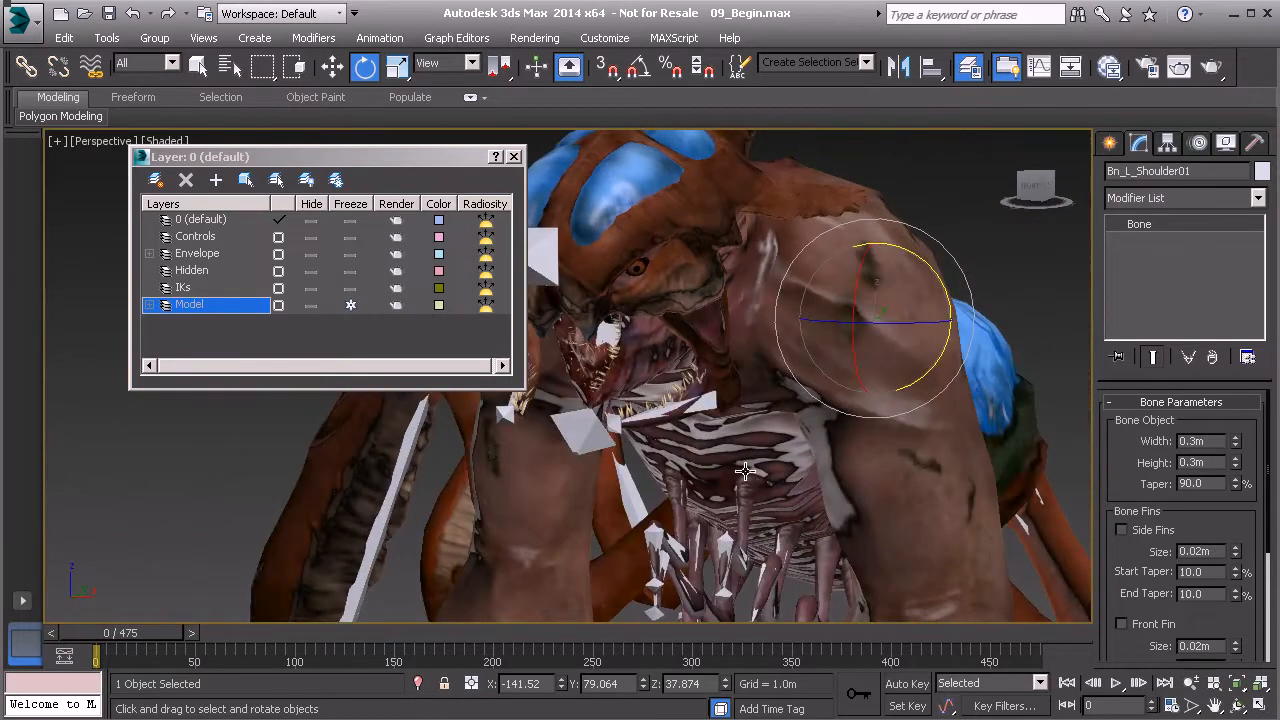
pyautogui.keyDown('alt'); pyautogui.moveTo(727, 462); pyautogui.dragTo(704, 390, button='middle'); pyautogui.keyUp('alt')
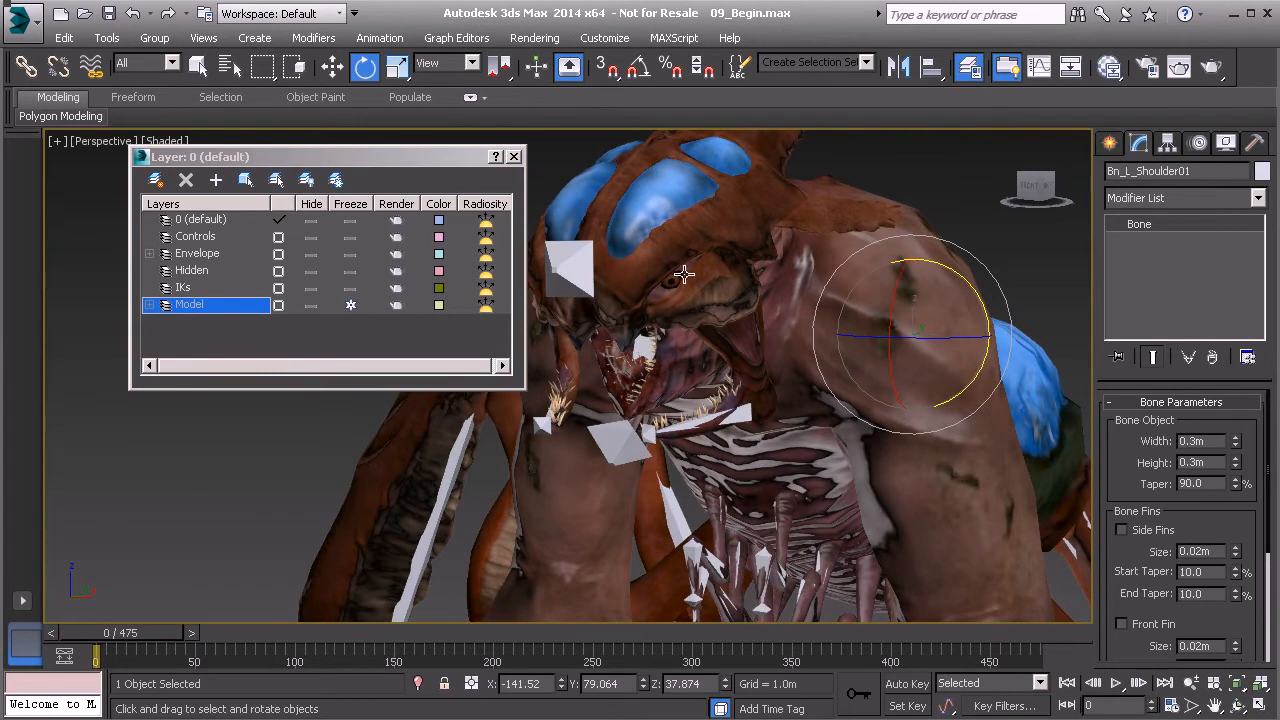
# - Examine the creature's eyes, jaws and teeth up close from the front and side
pyautogui.scroll(4, 694, 286)
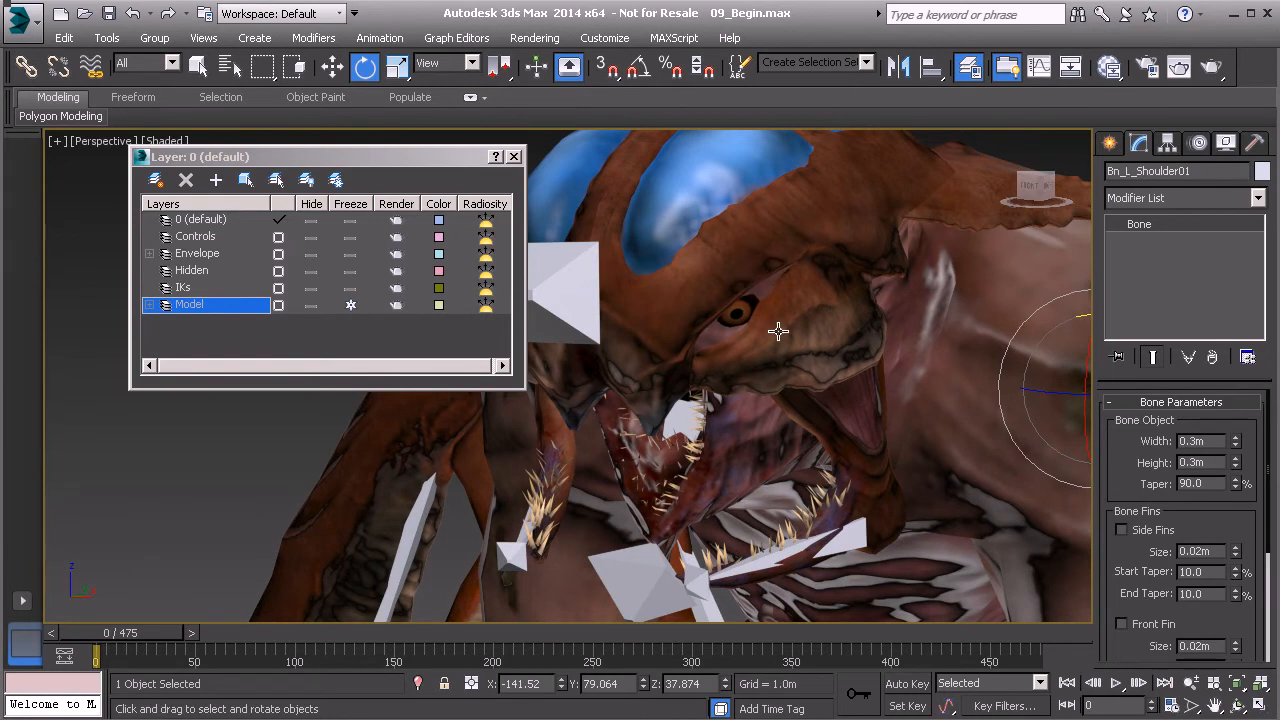
pyautogui.moveTo(778, 331); pyautogui.dragTo(782, 329, button='middle')
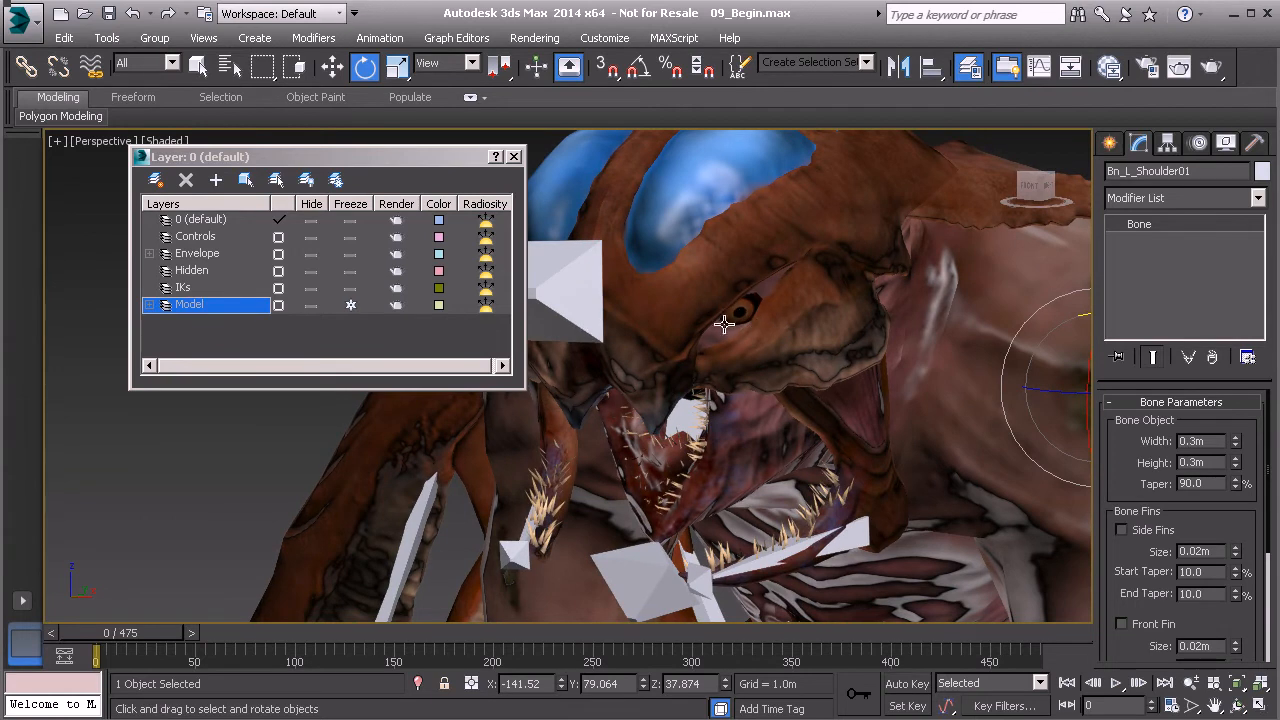
pyautogui.keyDown('alt'); pyautogui.moveTo(713, 325); pyautogui.dragTo(771, 297, button='middle'); pyautogui.keyUp('alt')
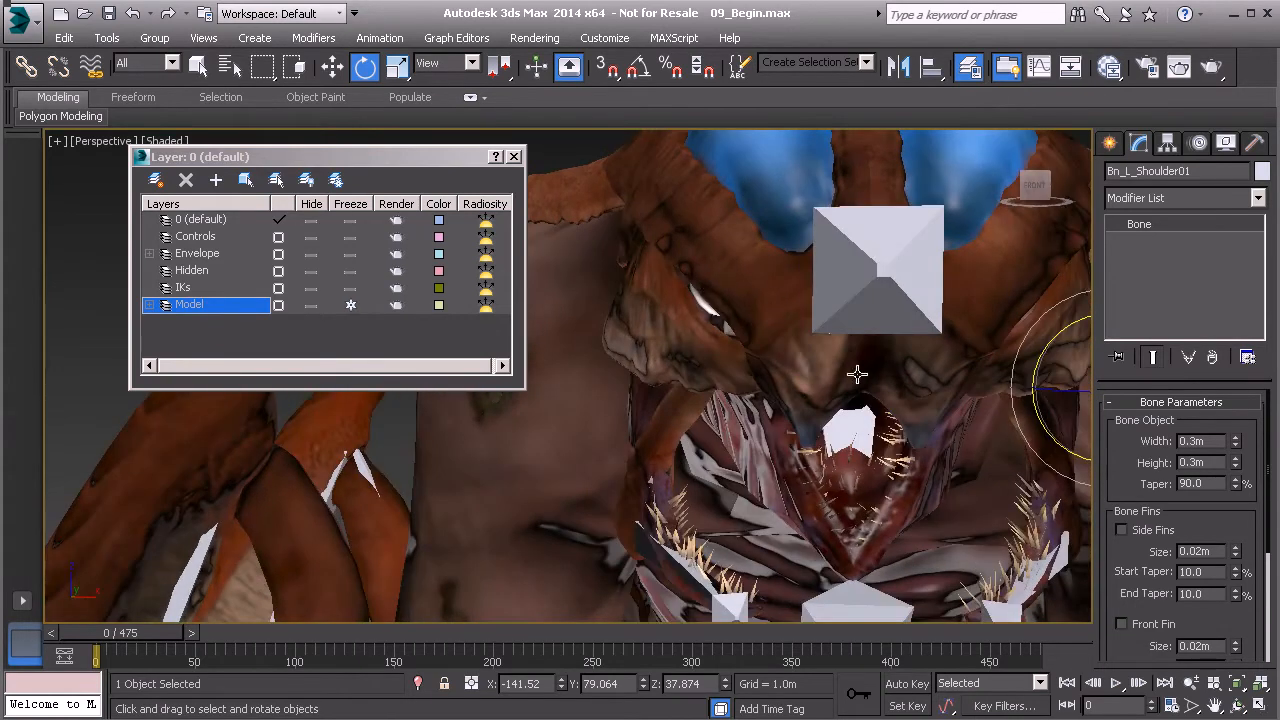
pyautogui.scroll(2, 871, 317)
pyautogui.keyDown('alt'); pyautogui.moveTo(871, 317); pyautogui.dragTo(808, 323, button='middle'); pyautogui.keyUp('alt')
pyautogui.moveTo(648, 314); pyautogui.dragTo(730, 314, button='middle')
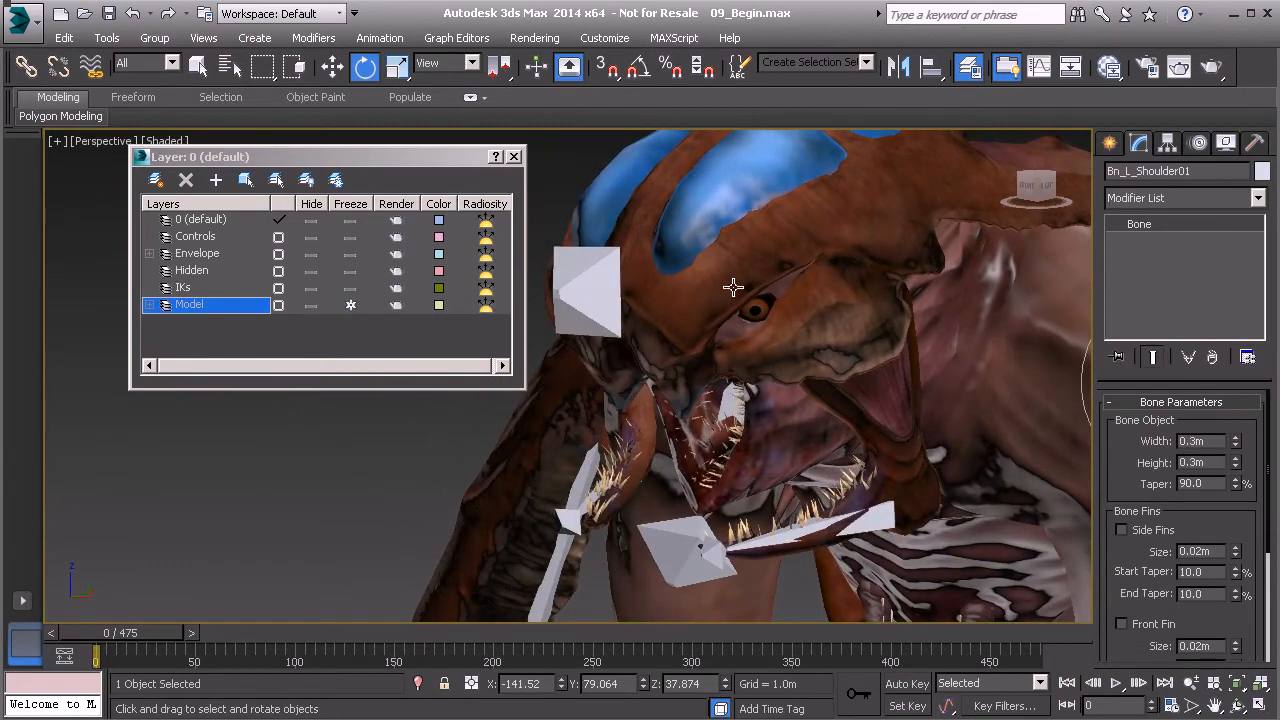
# - Unfreeze the Model layer and select the small_arms mesh on the creature's chest
pyautogui.keyDown('alt'); pyautogui.moveTo(791, 343); pyautogui.dragTo(861, 393, button='middle'); pyautogui.keyUp('alt')
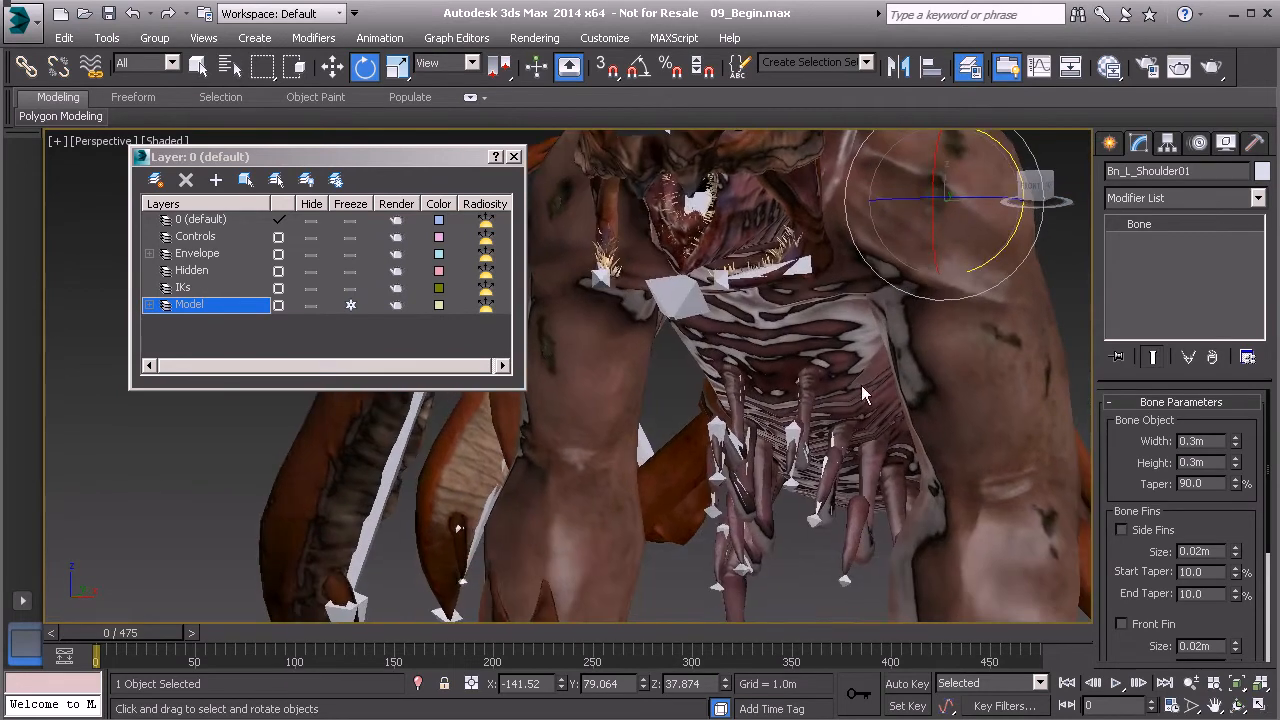
pyautogui.click(810, 394)
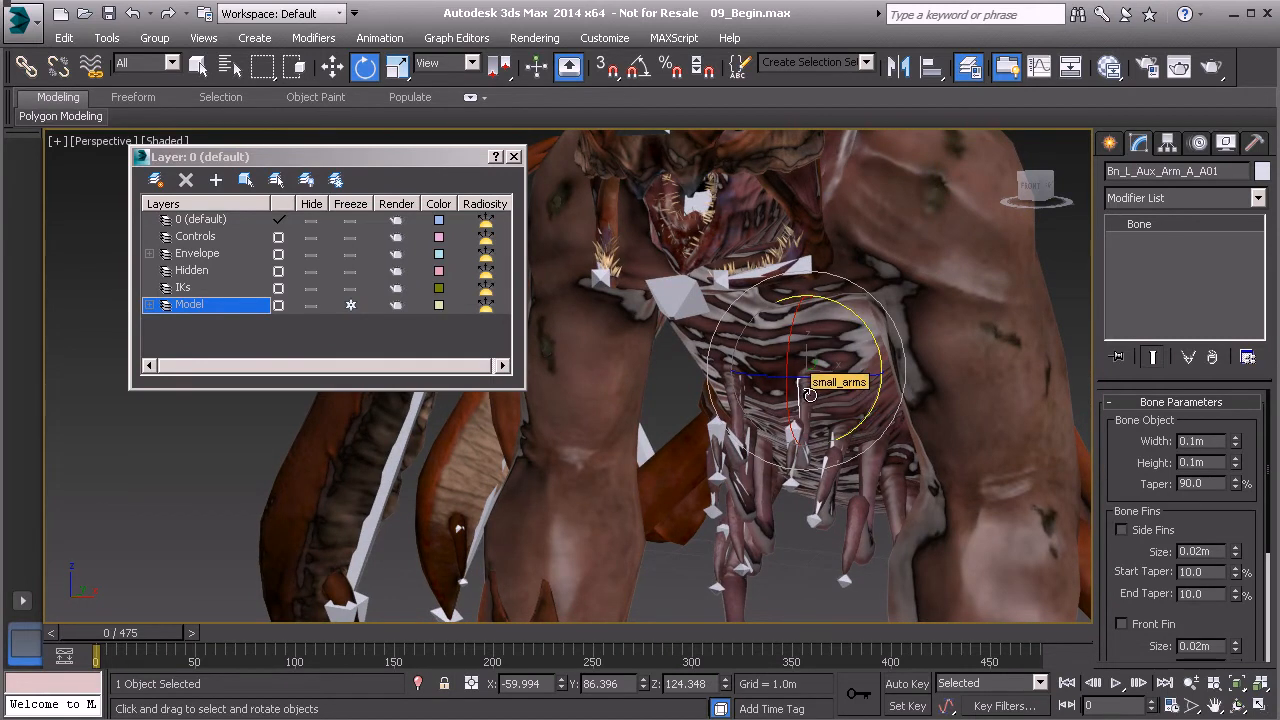
pyautogui.click(350, 304)
pyautogui.click(802, 396)
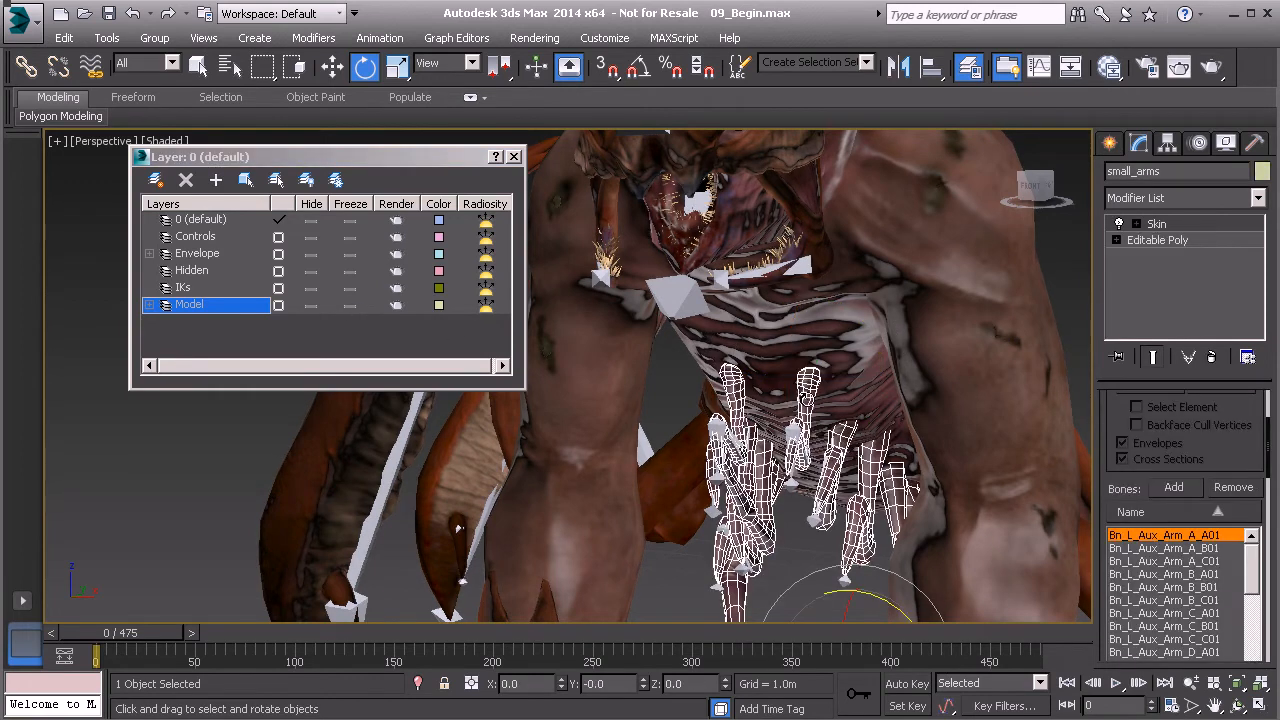
# - Search the bones available to the small_arms Skin modifier for "bn_*aux" and close the list without adding any
pyautogui.moveTo(878, 440); pyautogui.dragTo(878, 382, button='middle')
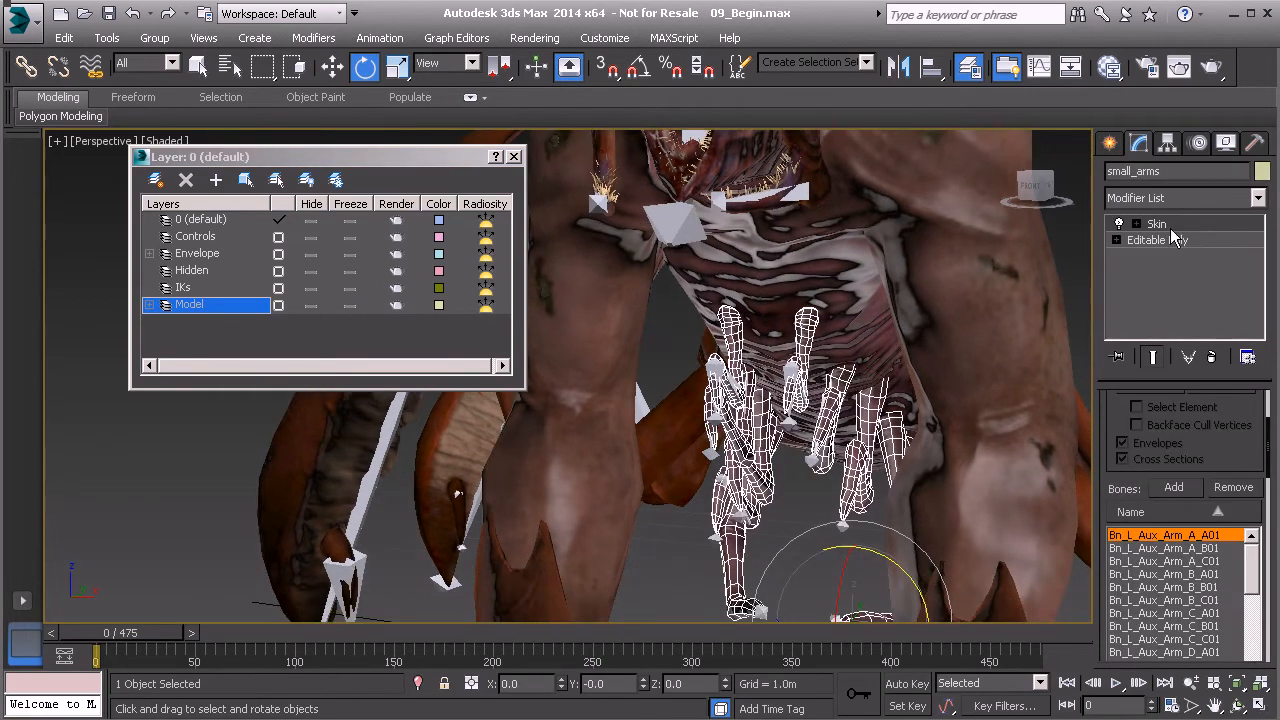
pyautogui.click(1172, 487)
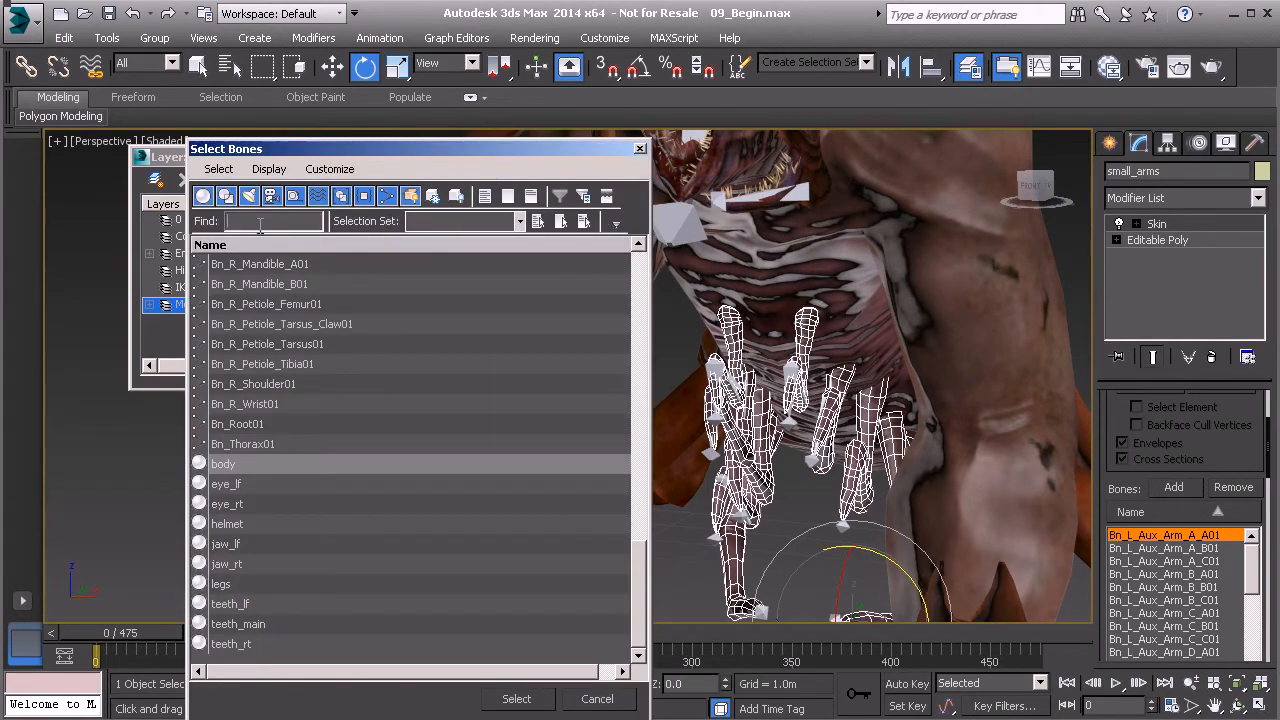
pyautogui.write('bn')
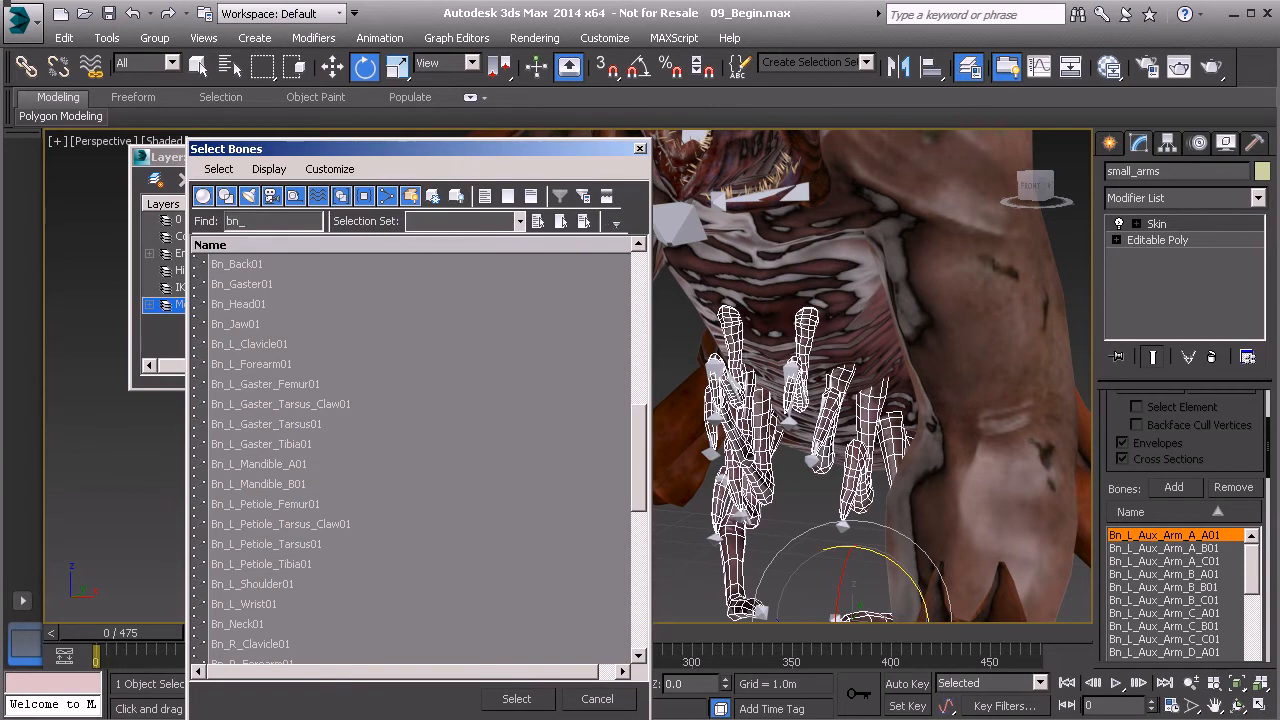
pyautogui.write('_*aux')
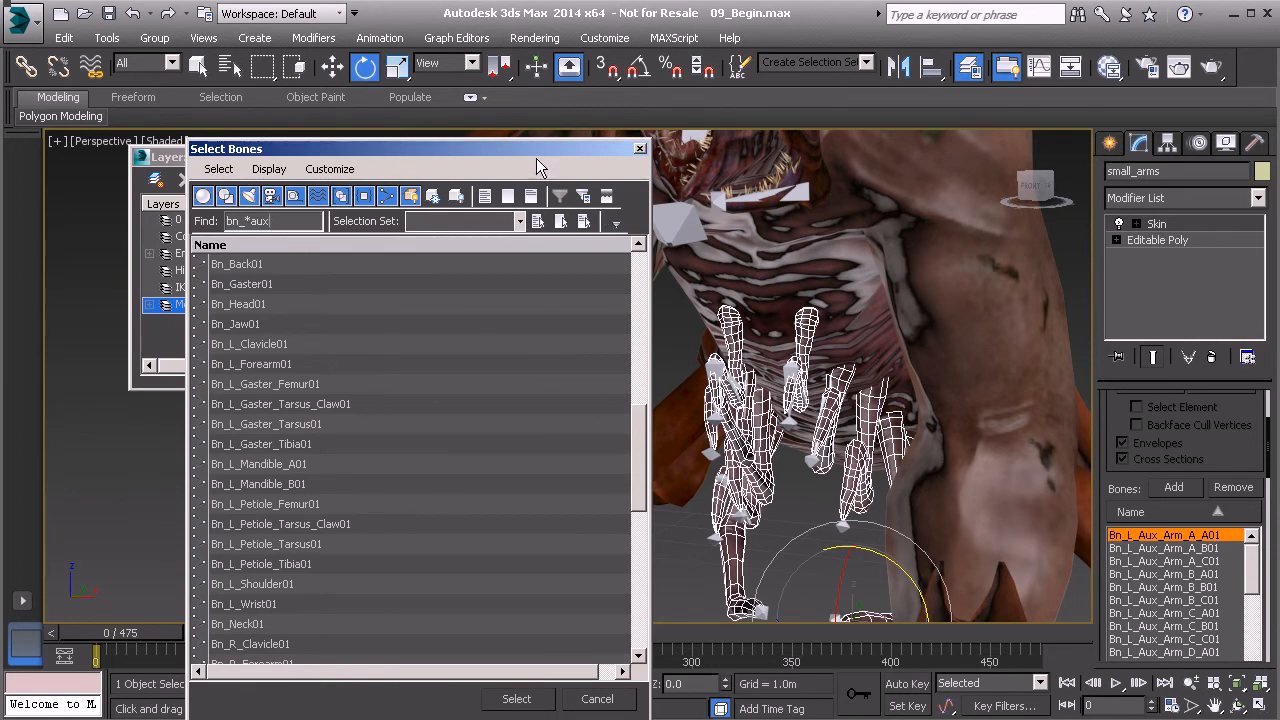
pyautogui.moveTo(541, 149); pyautogui.dragTo(541, 133)
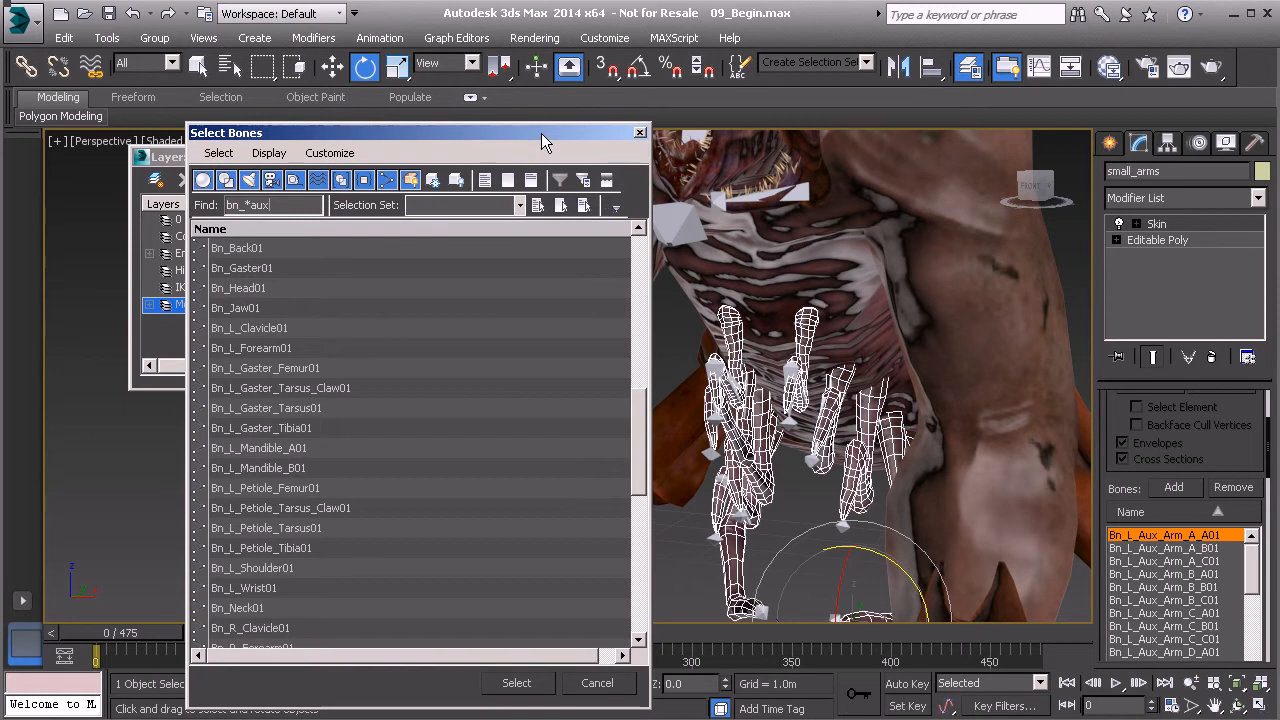
pyautogui.click(640, 133)
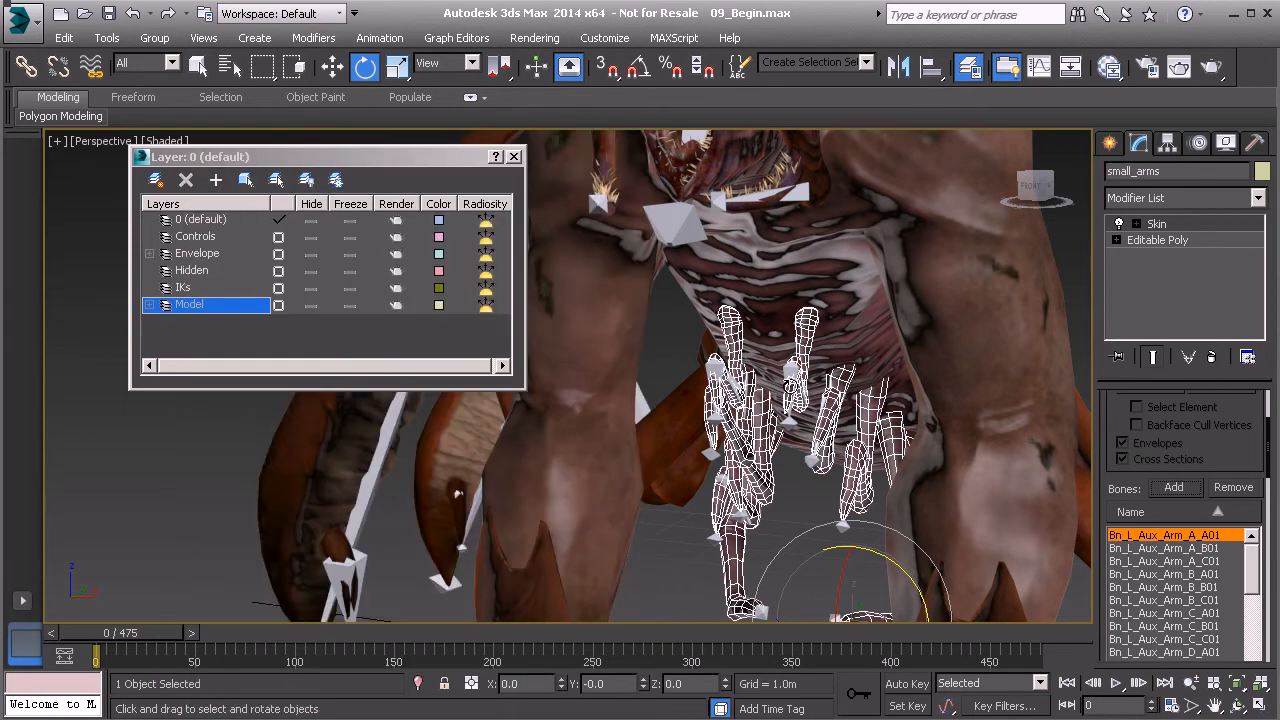
# - Select the creature's body mesh and activate its Skin modifier for envelope editing
pyautogui.keyDown('alt'); pyautogui.moveTo(806, 376); pyautogui.dragTo(788, 371, button='middle'); pyautogui.keyUp('alt')
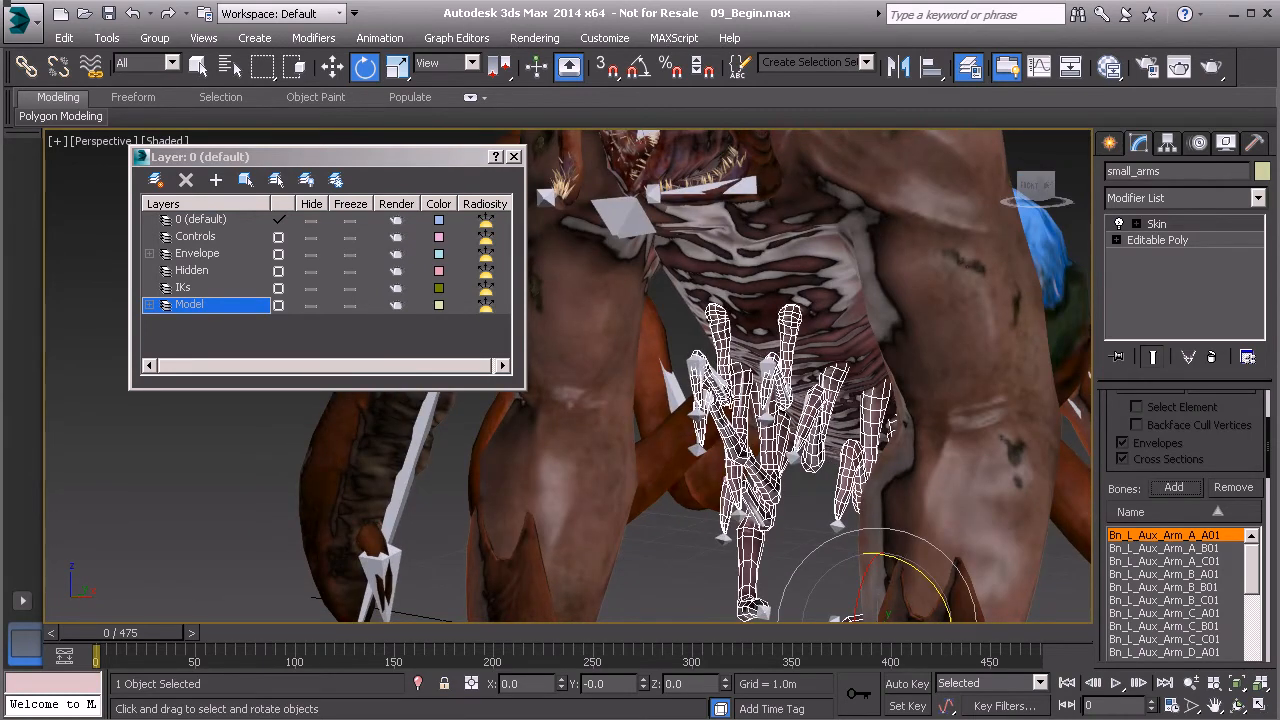
pyautogui.moveTo(778, 432)
pyautogui.keyDown('alt'); pyautogui.mouseDown(button='middle')
pyautogui.moveTo(812, 444)
pyautogui.moveTo(835, 426)
pyautogui.moveTo(733, 420)
pyautogui.moveTo(790, 435)
pyautogui.mouseUp(button='middle'); pyautogui.keyUp('alt')
pyautogui.click(1011, 291)
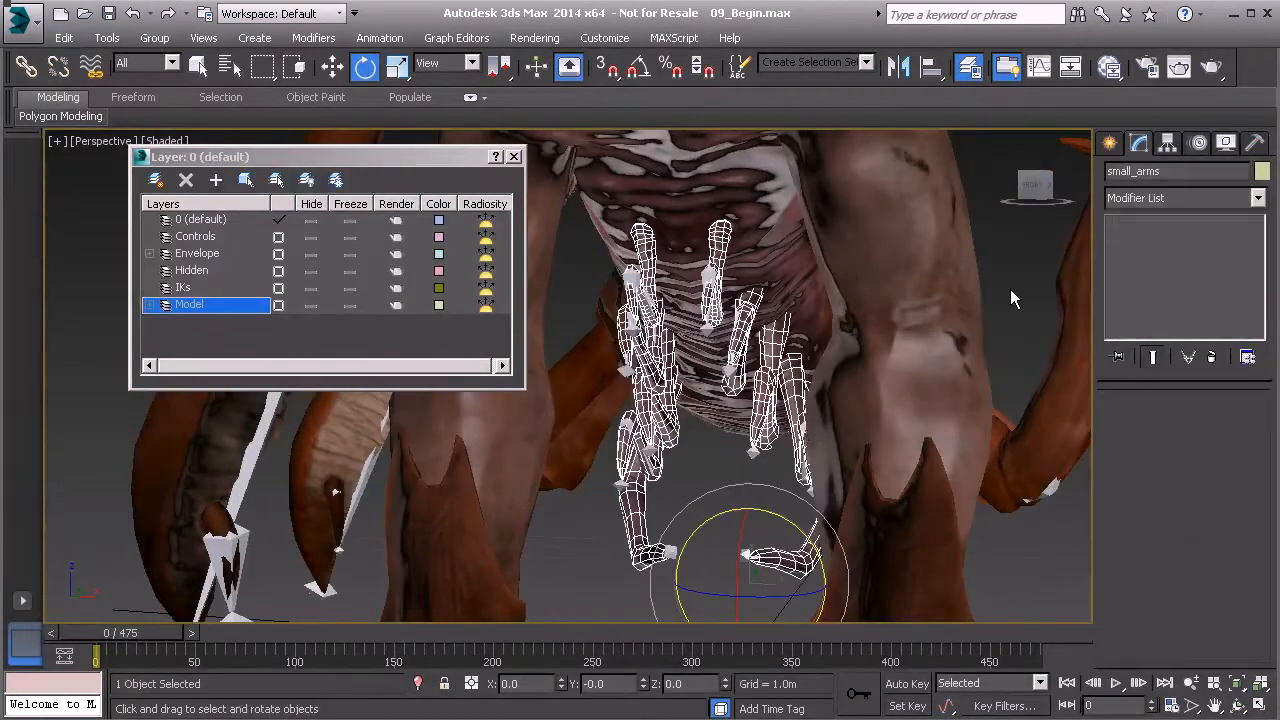
pyautogui.scroll(-3, 829, 323)
pyautogui.moveTo(829, 323); pyautogui.dragTo(815, 402, button='middle')
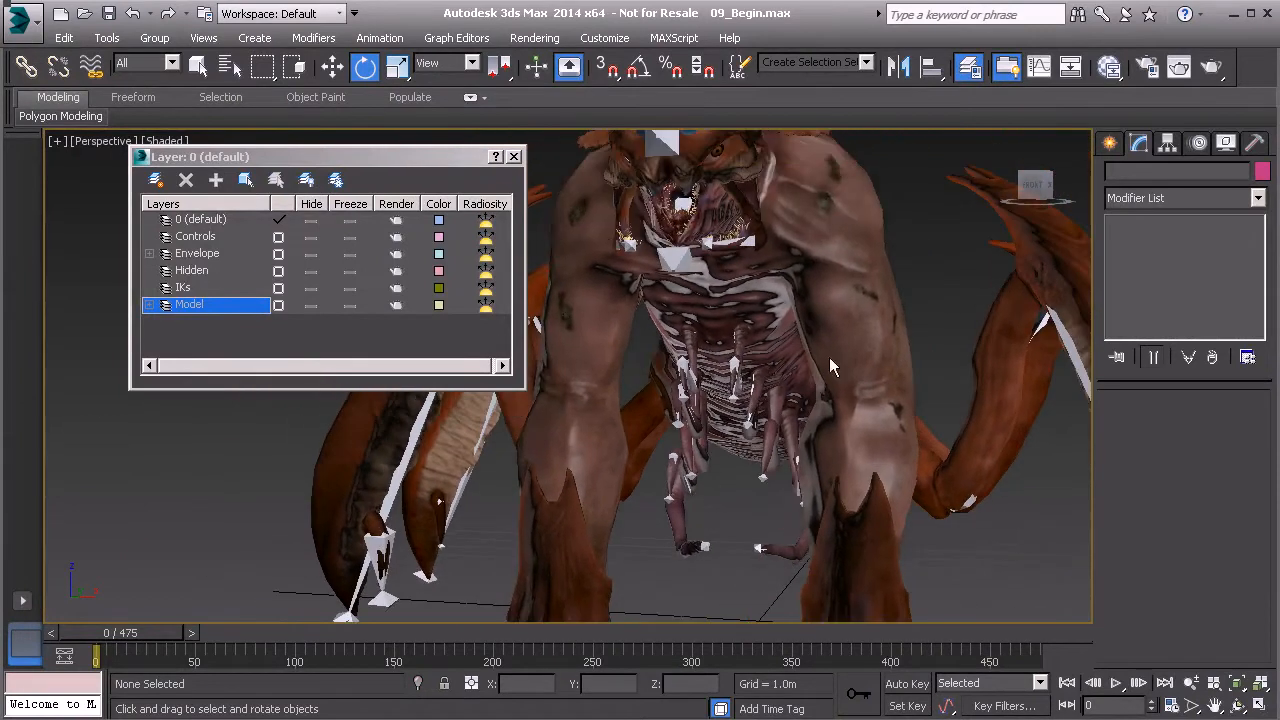
pyautogui.click(832, 294)
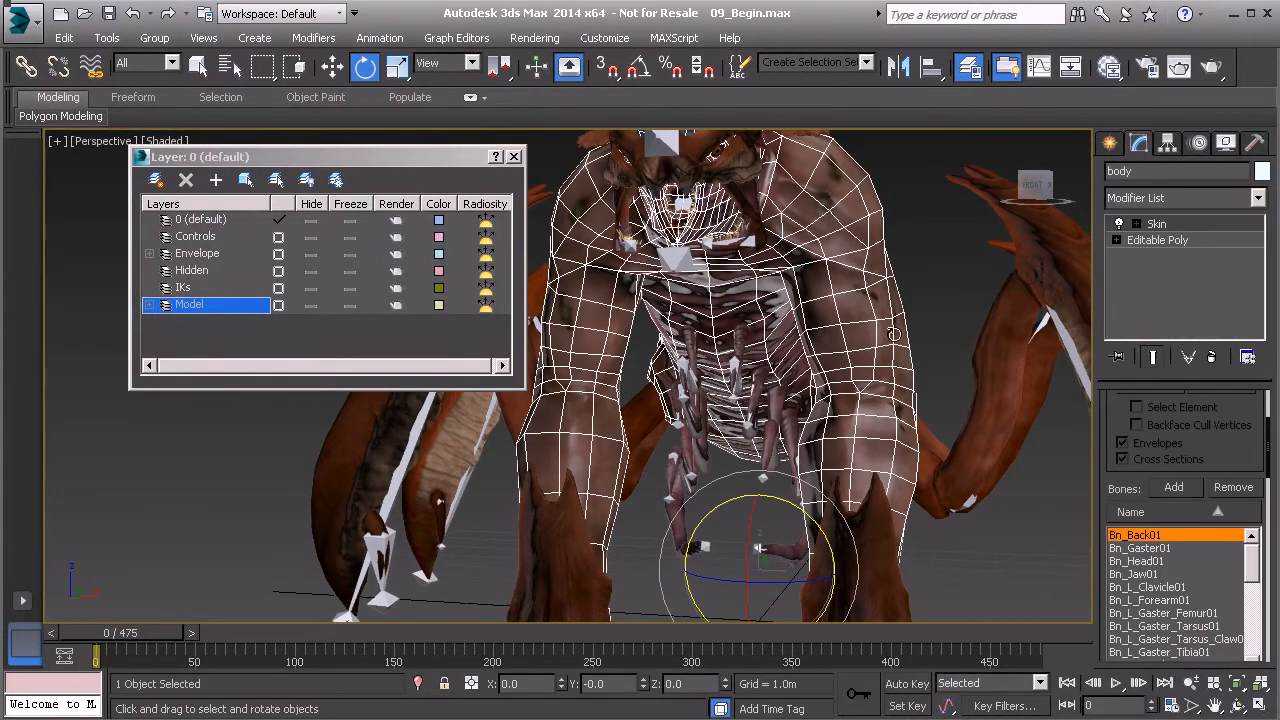
pyautogui.click(1194, 222)
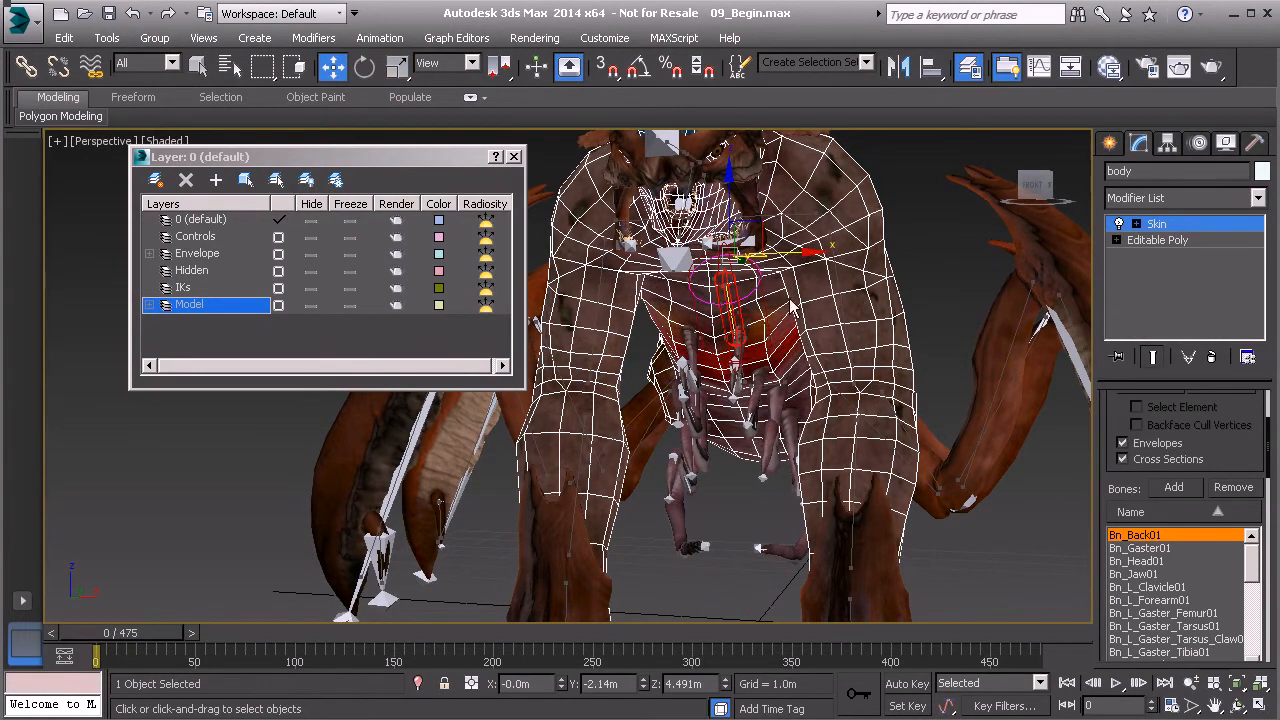
# - Turn on Mirror Mode for the body's Skin modifier
pyautogui.scroll(-5, 1138, 550)
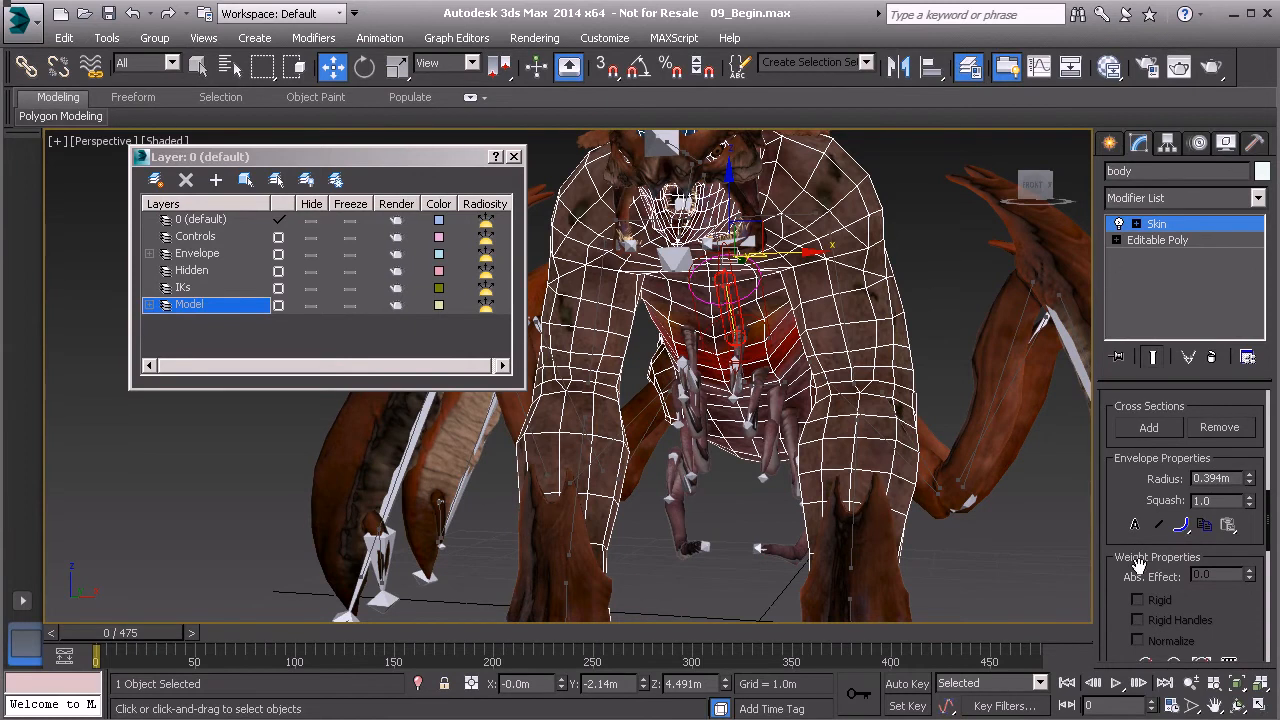
pyautogui.scroll(-5, 1124, 524)
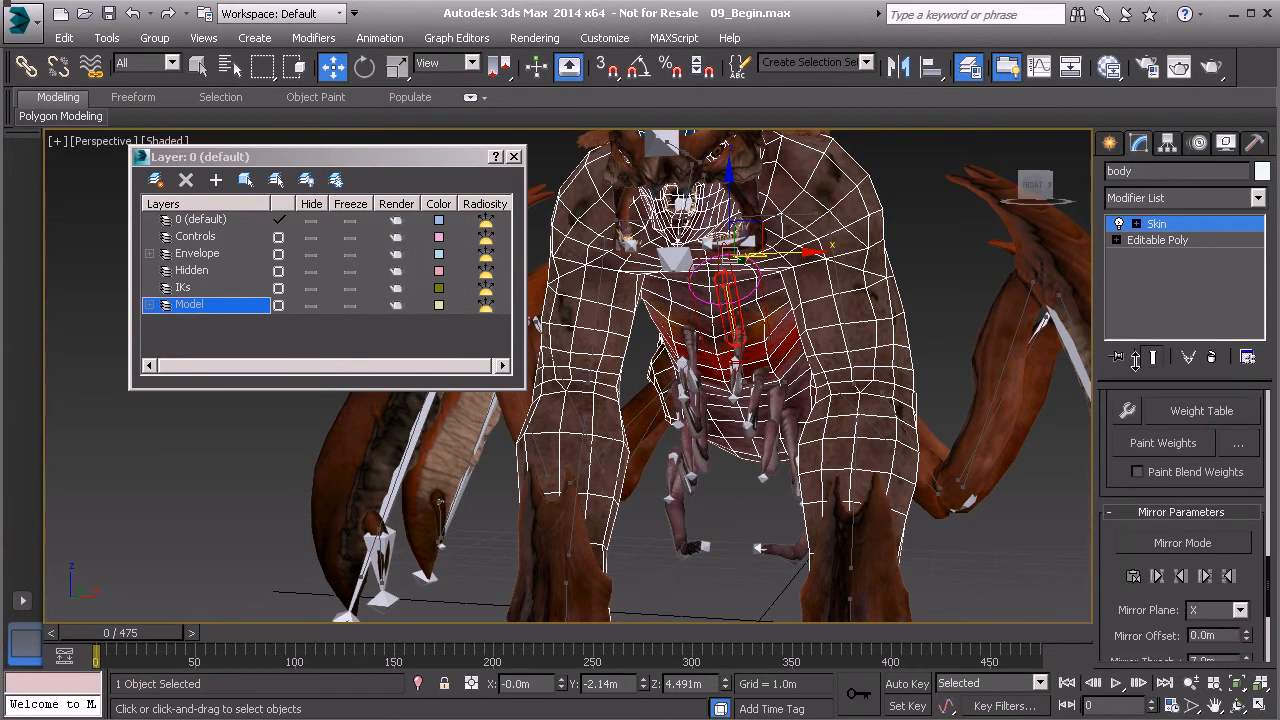
pyautogui.click(1180, 548)
# - Examine the mirror plane and the green and blue bone envelopes on both sides of the body
pyautogui.keyDown('alt'); pyautogui.moveTo(750, 400); pyautogui.dragTo(792, 385, button='middle'); pyautogui.keyUp('alt')
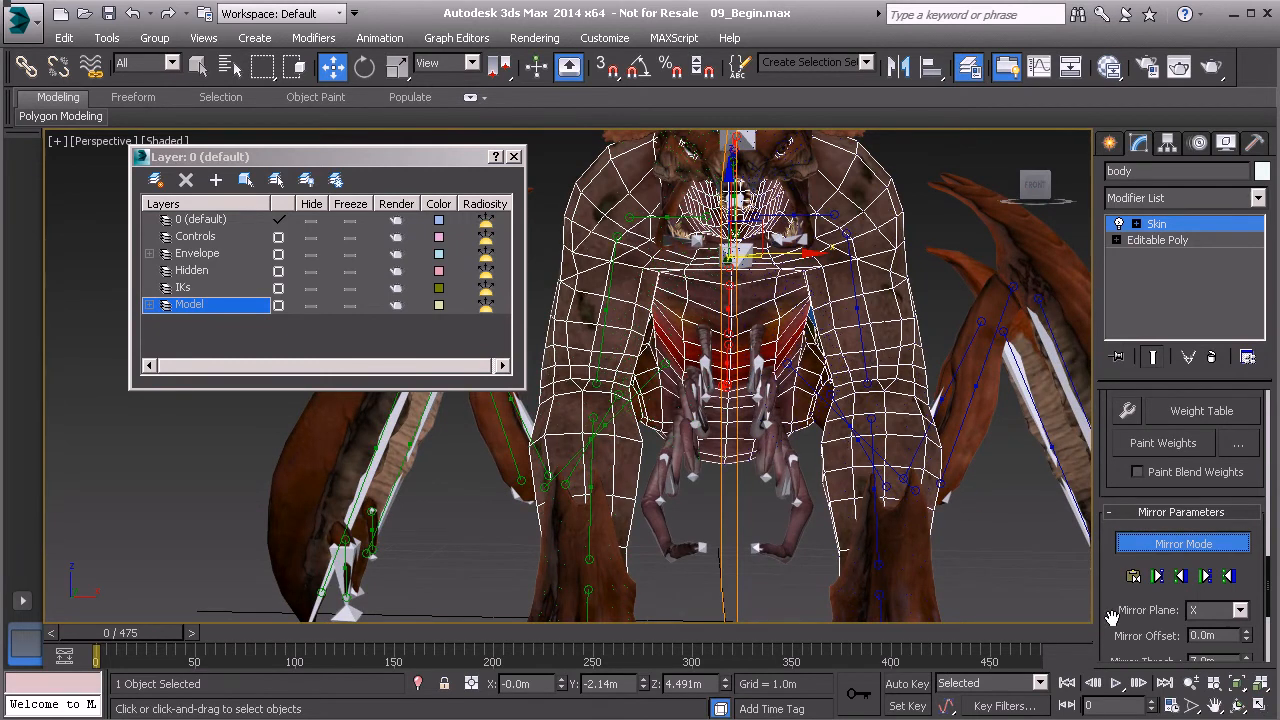
pyautogui.scroll(-2, 1115, 612)
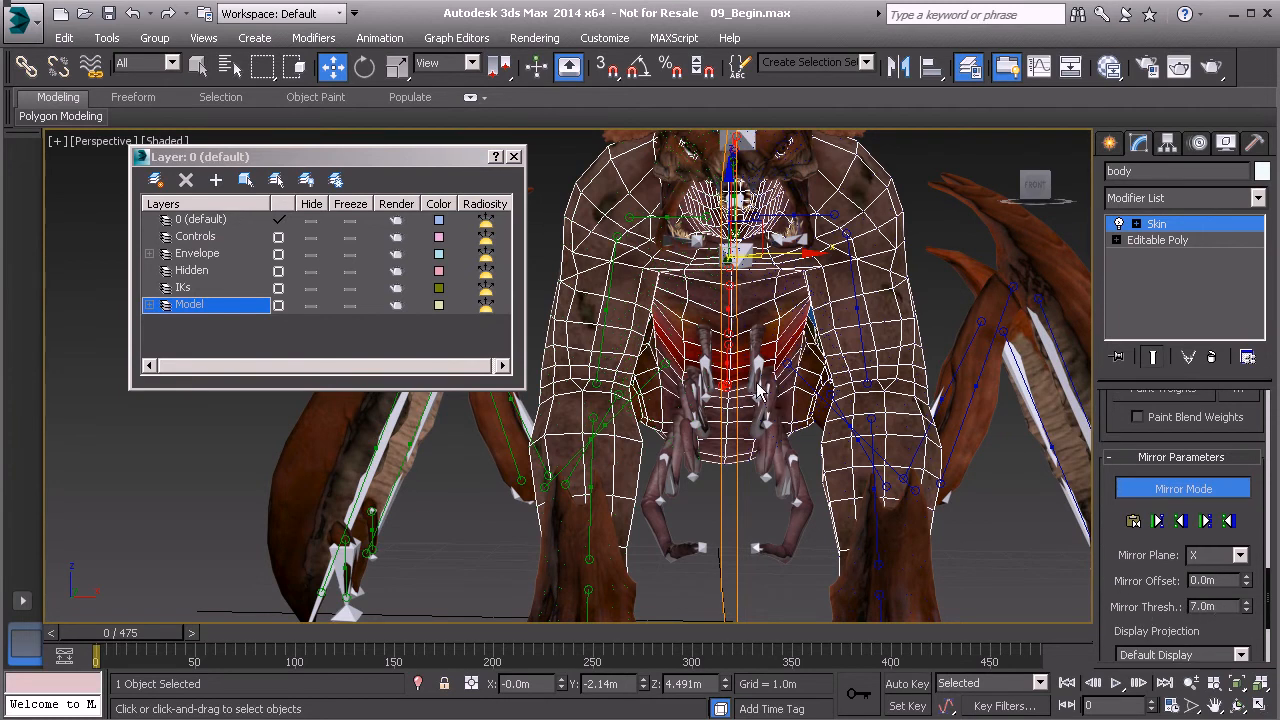
pyautogui.keyDown('alt'); pyautogui.moveTo(778, 376); pyautogui.dragTo(744, 338, button='middle'); pyautogui.keyUp('alt')
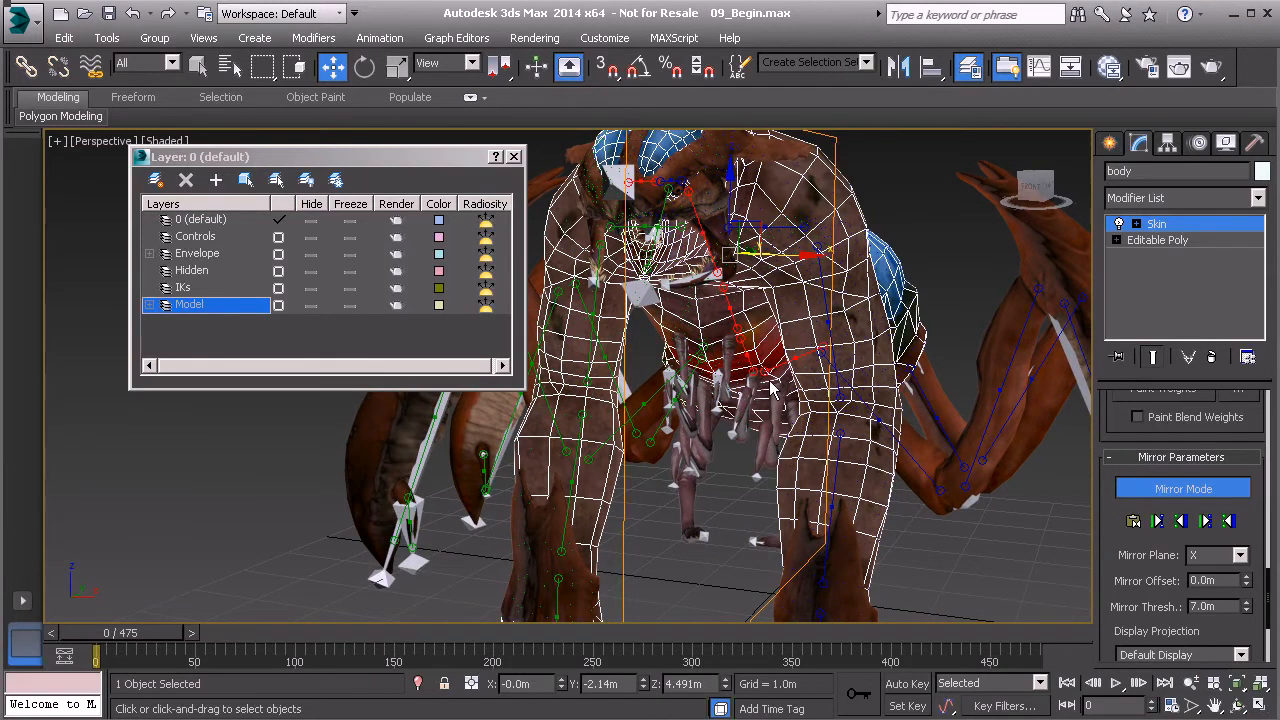
pyautogui.keyDown('alt'); pyautogui.moveTo(763, 374); pyautogui.dragTo(731, 270, button='middle'); pyautogui.keyUp('alt')
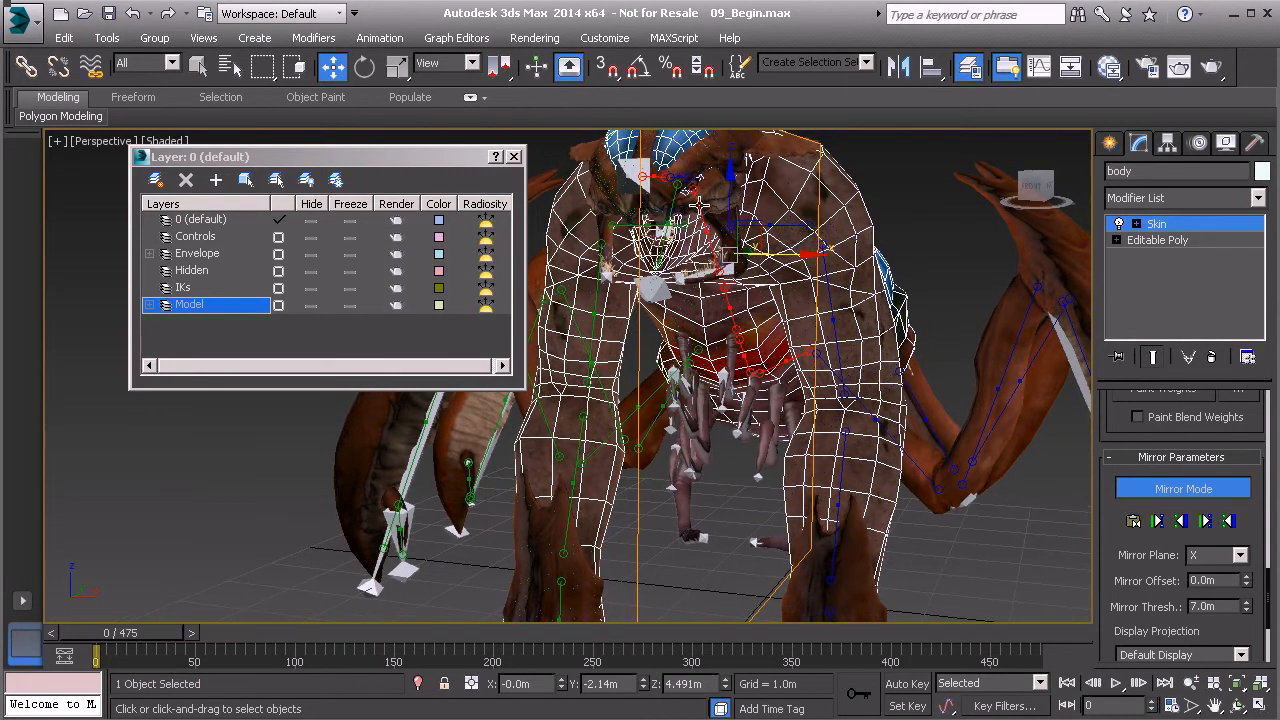
pyautogui.keyDown('alt'); pyautogui.moveTo(840, 362); pyautogui.dragTo(852, 378, button='middle'); pyautogui.keyUp('alt')
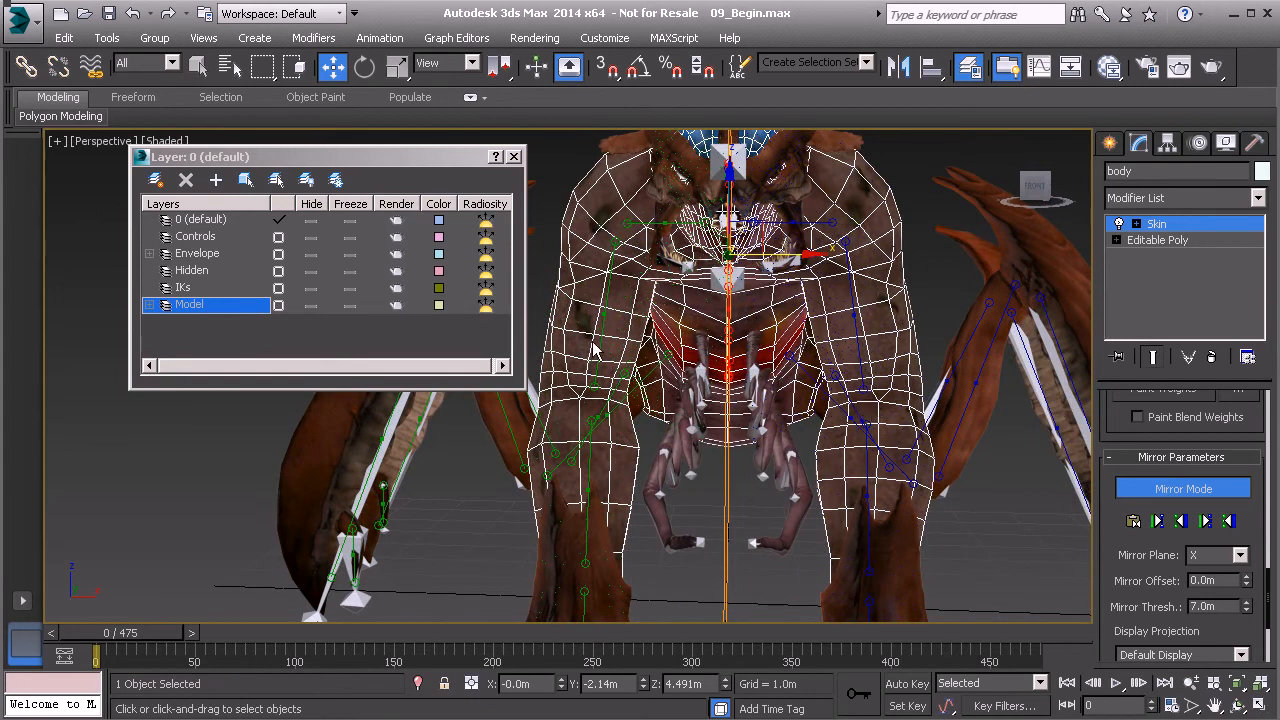
pyautogui.keyDown('alt'); pyautogui.moveTo(785, 337); pyautogui.dragTo(748, 334, button='middle'); pyautogui.keyUp('alt')
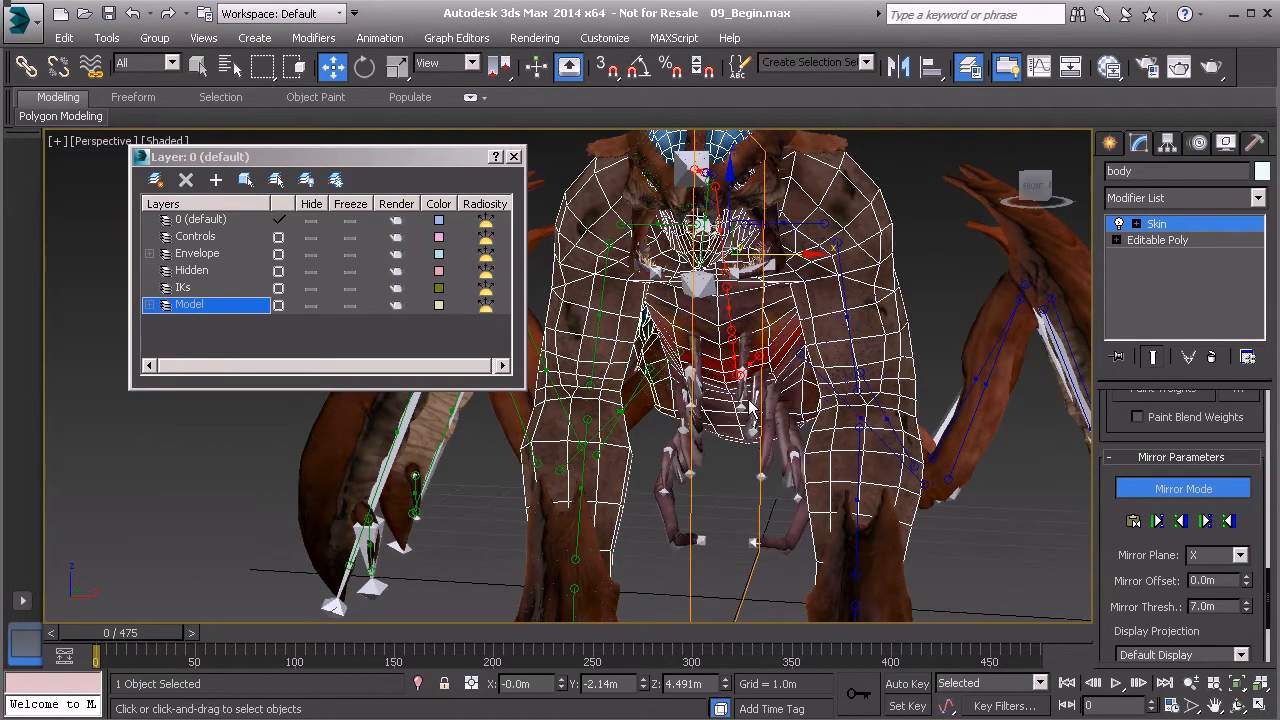
pyautogui.keyDown('alt'); pyautogui.moveTo(636, 355); pyautogui.dragTo(650, 350, button='middle'); pyautogui.keyUp('alt')
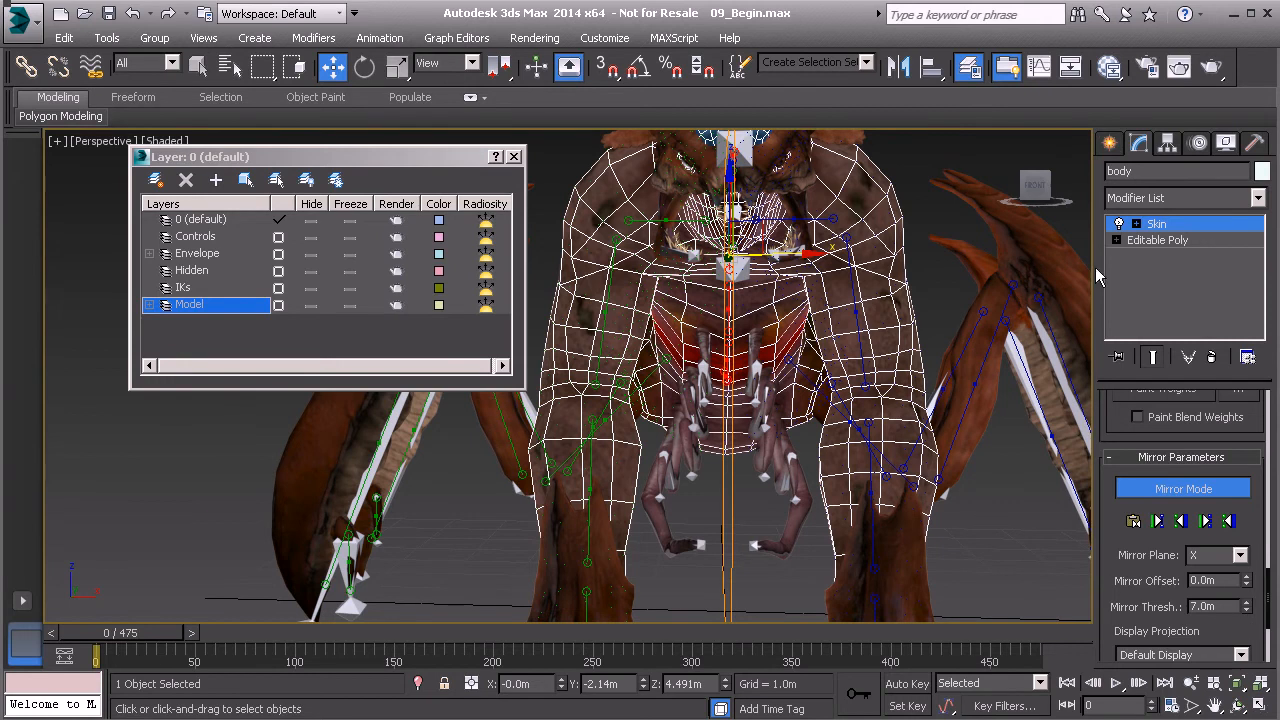
# - Leave envelope editing on the body's Skin modifier and deselect the body mesh
pyautogui.click(1195, 224)
pyautogui.keyDown('alt'); pyautogui.moveTo(855, 353); pyautogui.dragTo(816, 354, button='middle'); pyautogui.keyUp('alt')
pyautogui.scroll(-6, 830, 300)
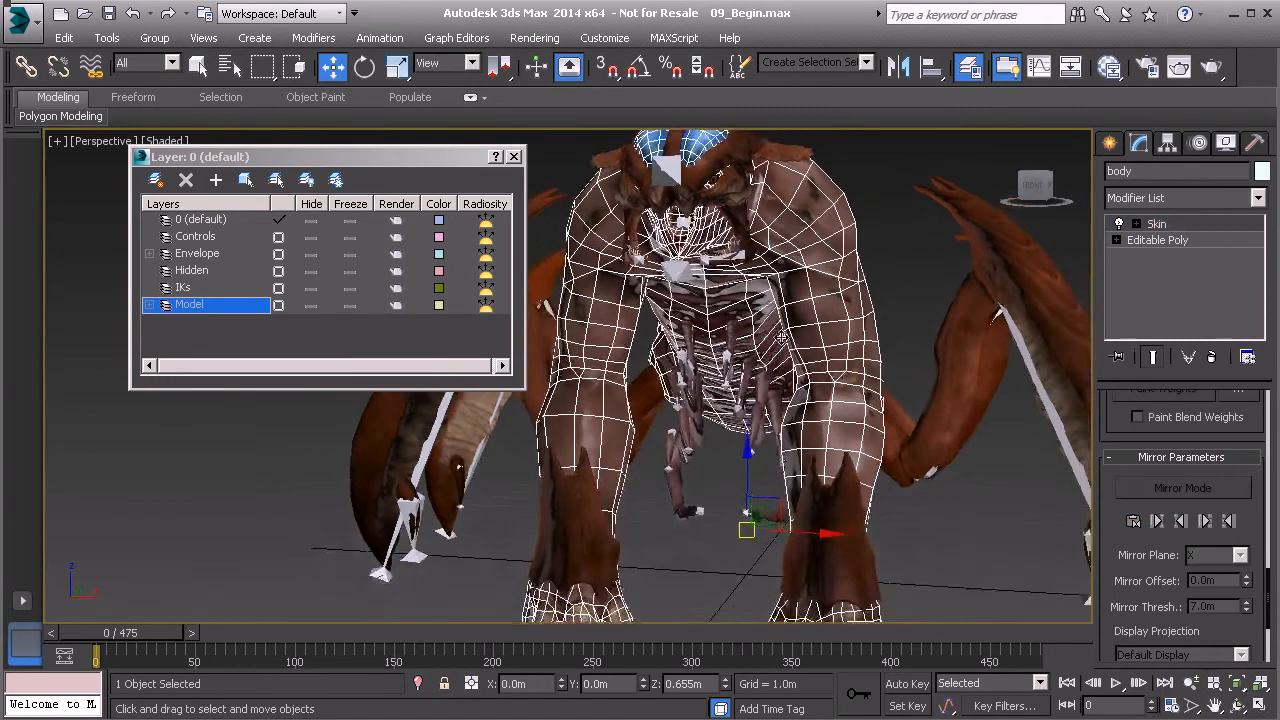
pyautogui.click(856, 225)
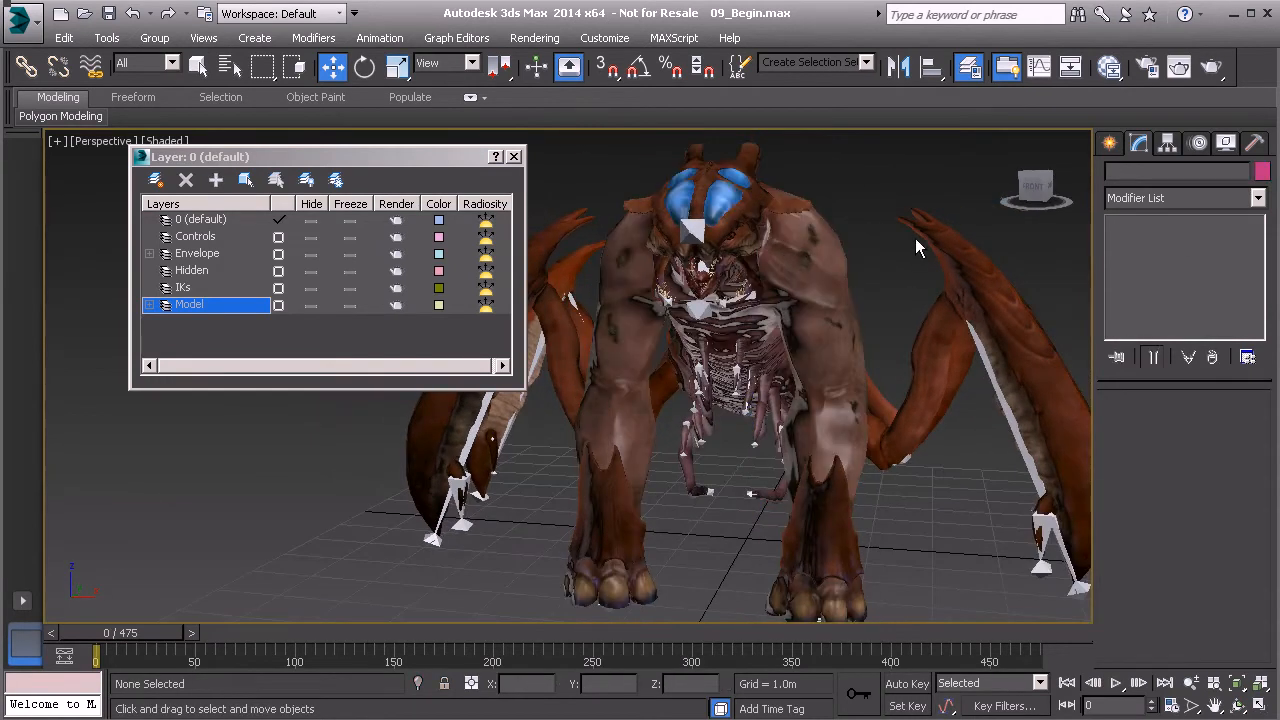
# - Draw a closed triangular line spline on the ground between the creature's front legs, snapping its three corners to grid points
pyautogui.click(1109, 143)
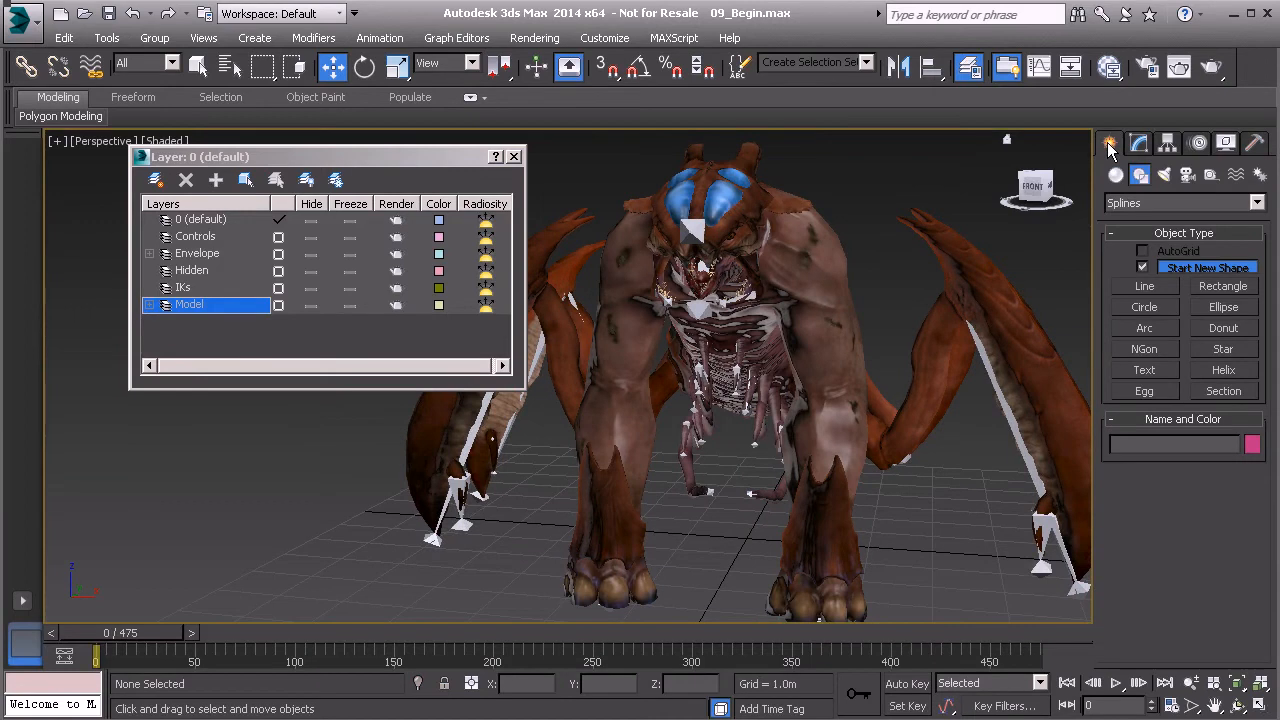
pyautogui.click(1143, 286)
pyautogui.keyDown('alt'); pyautogui.moveTo(773, 425); pyautogui.dragTo(664, 376, button='middle'); pyautogui.keyUp('alt')
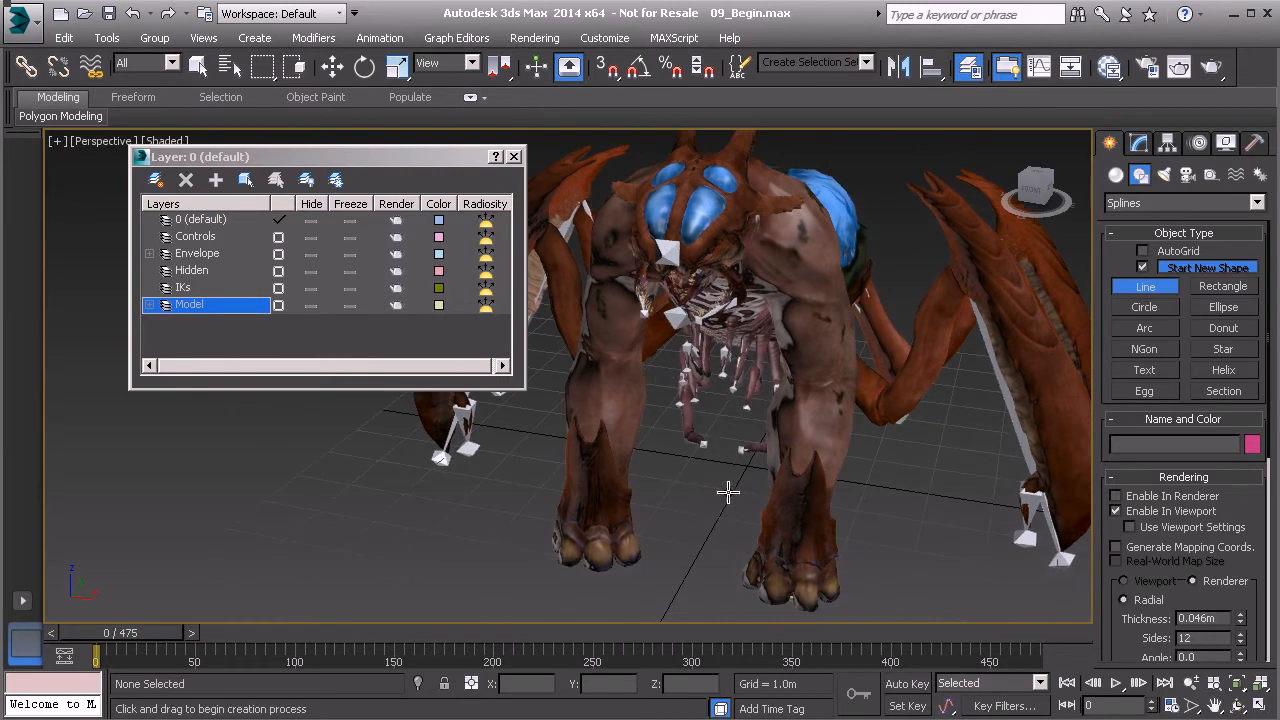
pyautogui.keyDown('alt'); pyautogui.moveTo(732, 478); pyautogui.dragTo(705, 466, button='middle'); pyautogui.keyUp('alt')
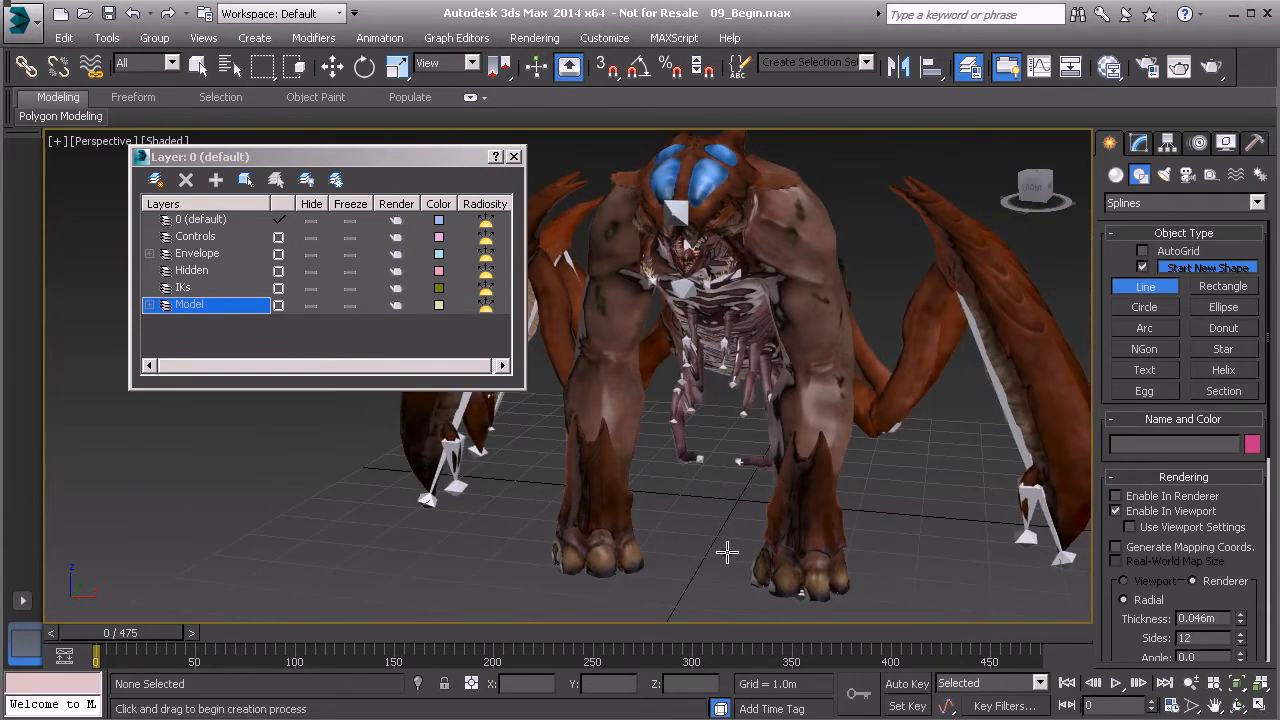
pyautogui.keyDown('alt'); pyautogui.moveTo(727, 516); pyautogui.dragTo(764, 470, button='middle'); pyautogui.keyUp('alt')
pyautogui.scroll(2, 742, 466)
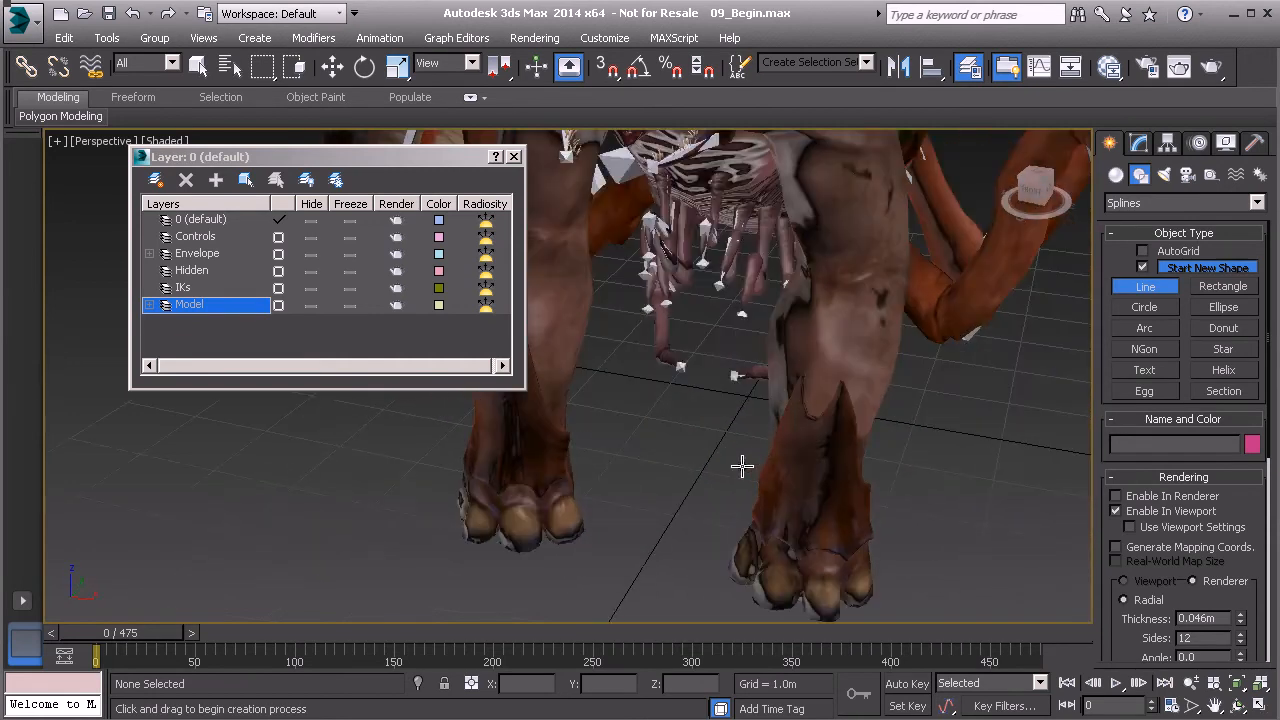
pyautogui.press('s')
pyautogui.scroll(3, 700, 436)
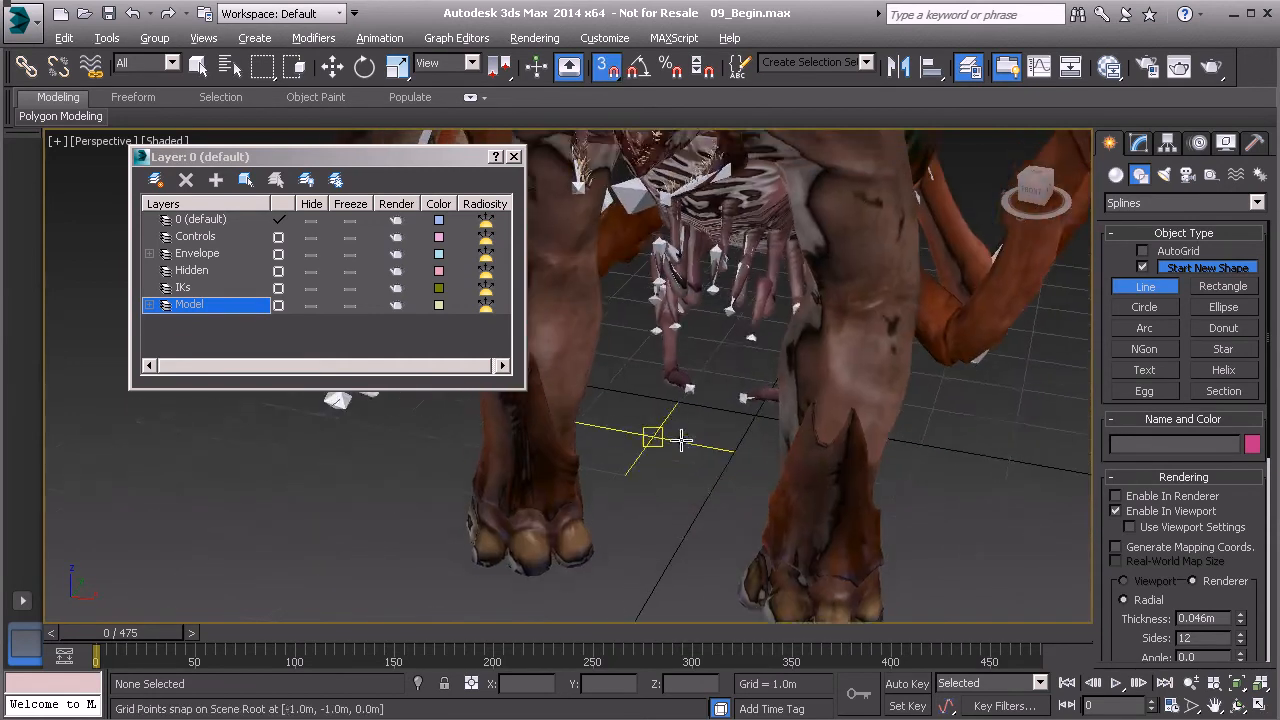
pyautogui.keyDown('alt'); pyautogui.moveTo(698, 449); pyautogui.dragTo(614, 429, button='middle'); pyautogui.keyUp('alt')
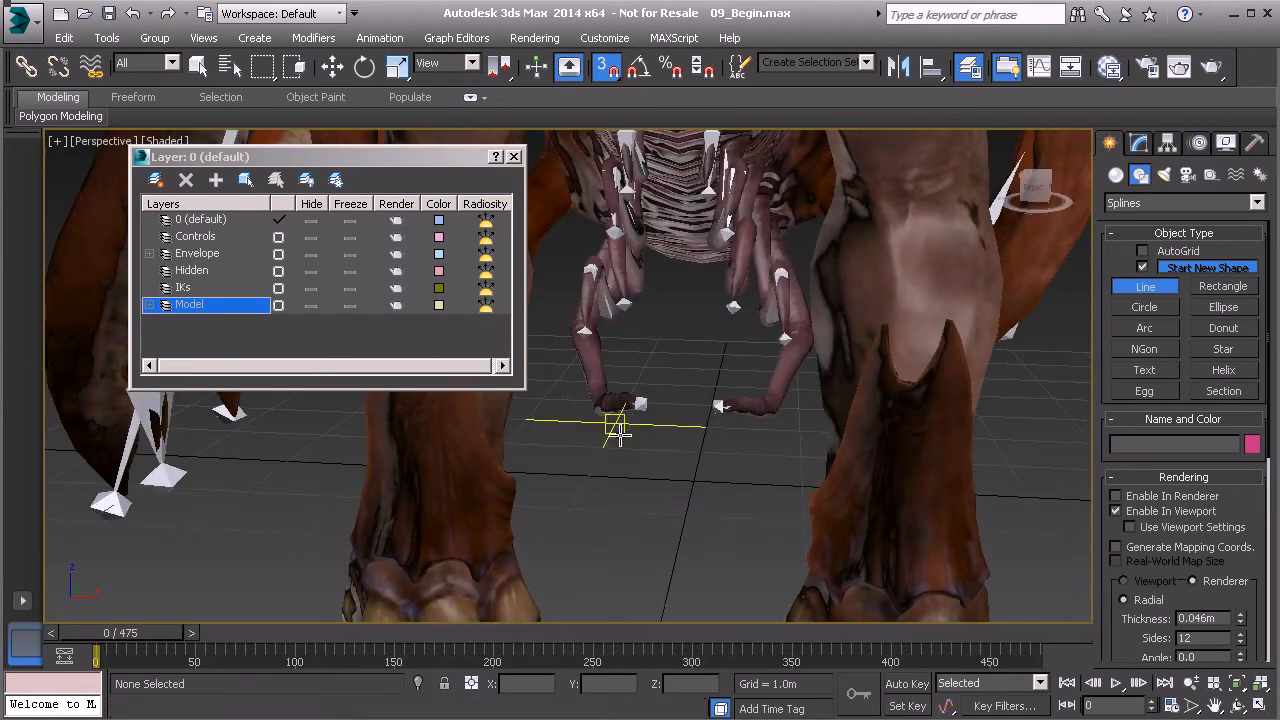
pyautogui.click(601, 447)
pyautogui.click(685, 514)
pyautogui.click(800, 459)
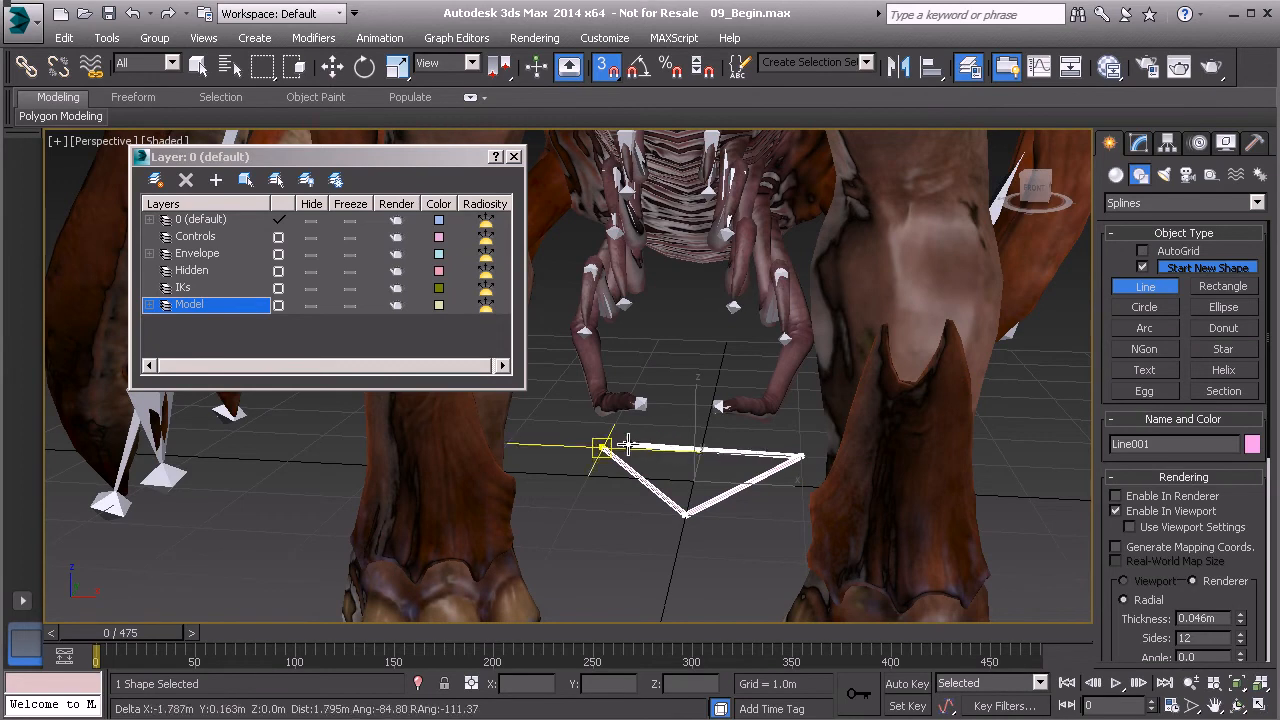
pyautogui.click(601, 447)
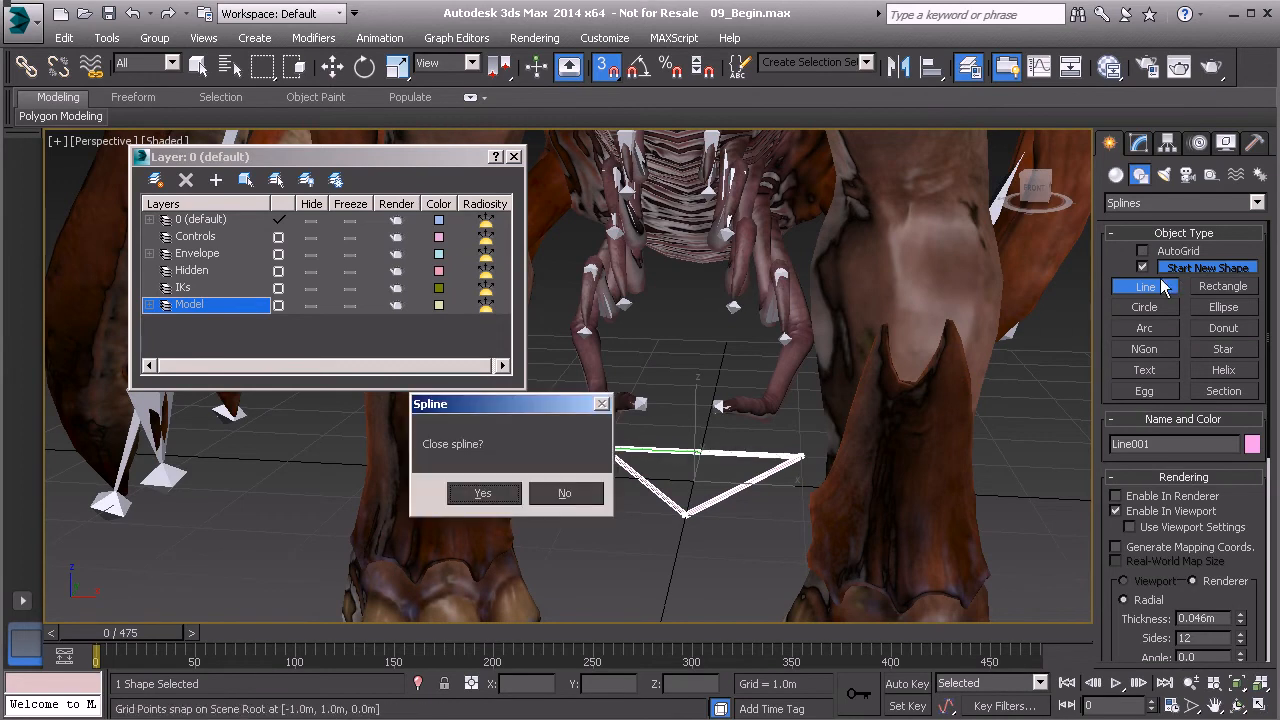
pyautogui.click(483, 497)
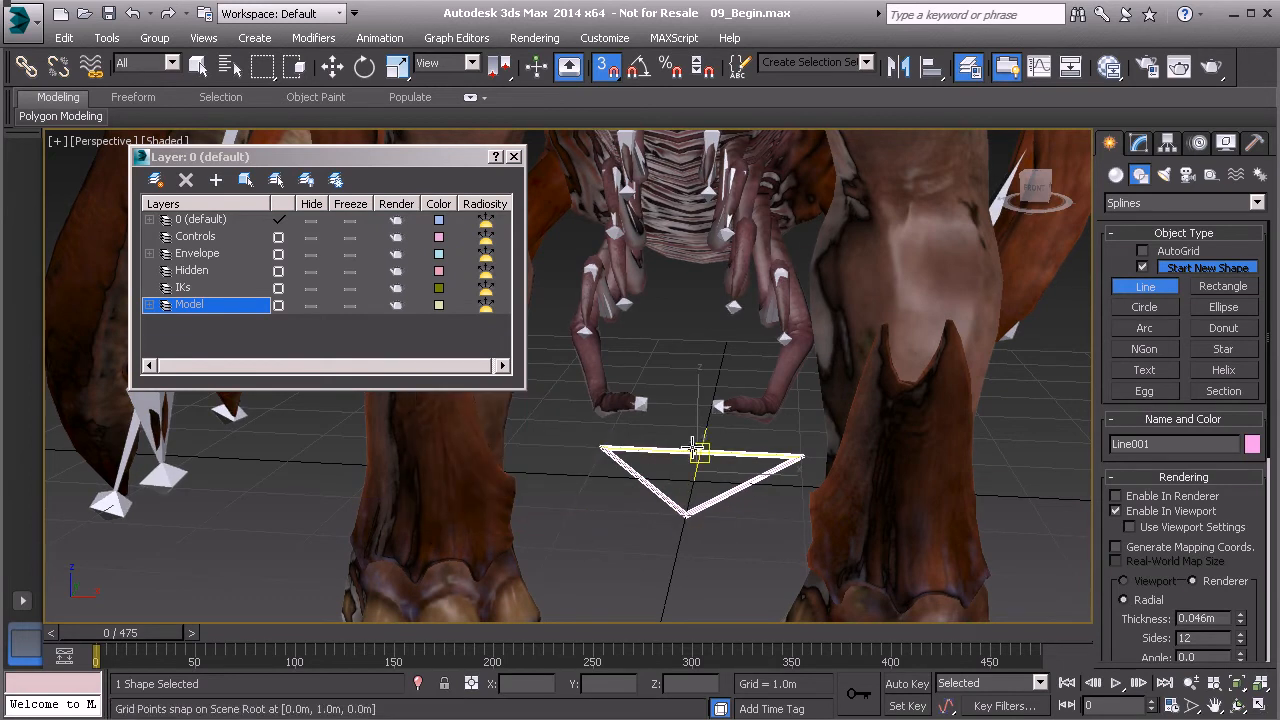
# - End line drawing, turn snapping off, and set the triangle spline's rendering thickness to 0.047 m
pyautogui.keyDown('alt'); pyautogui.moveTo(686, 503); pyautogui.dragTo(640, 496, button='middle'); pyautogui.keyUp('alt')
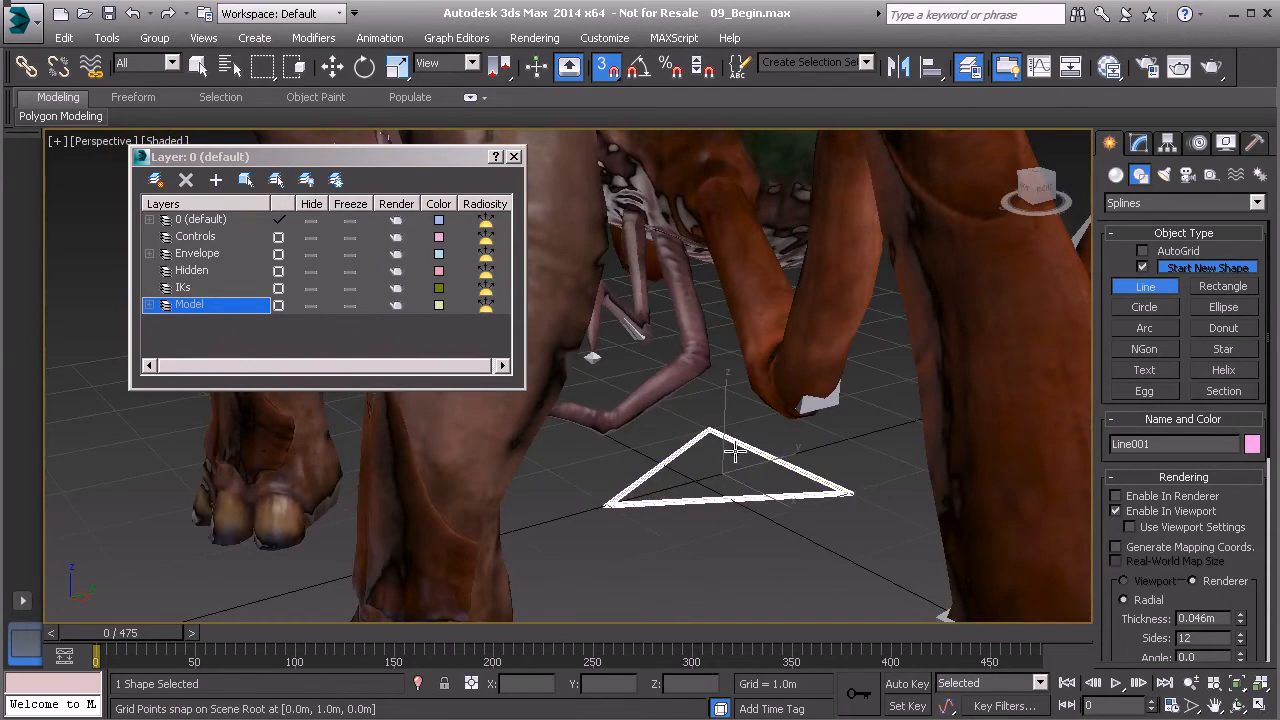
pyautogui.press('w')
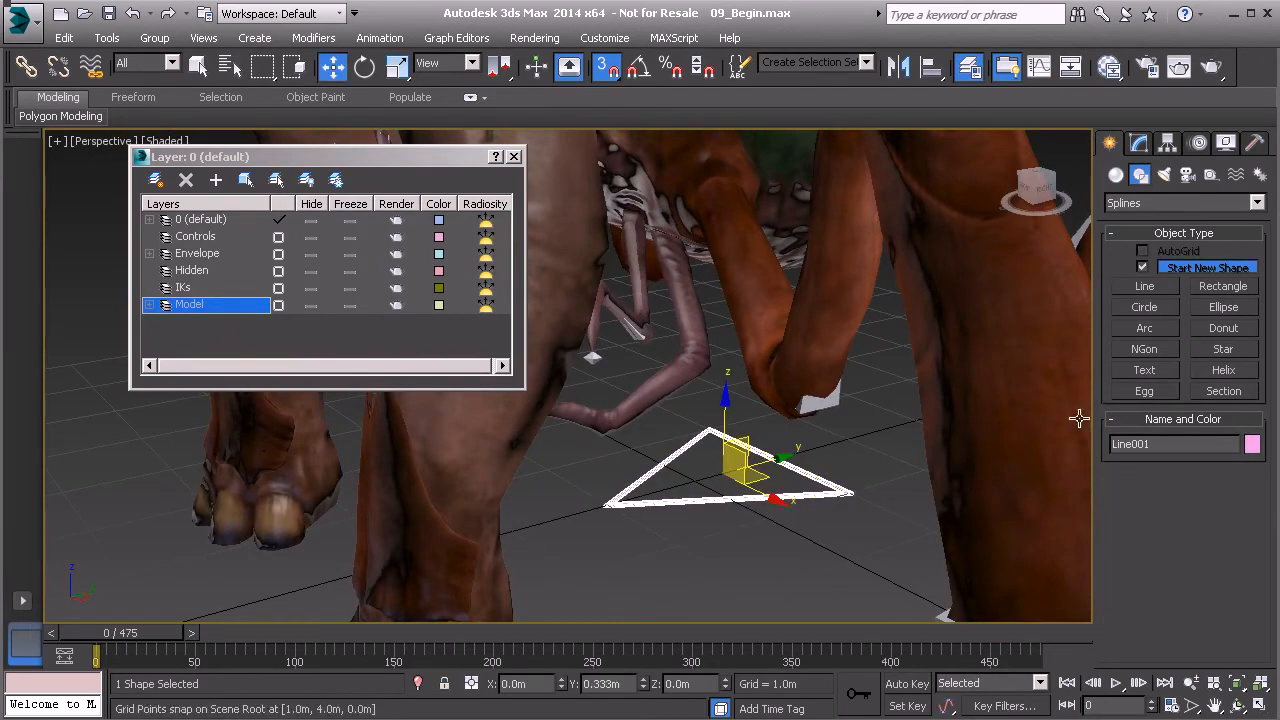
pyautogui.press('s')
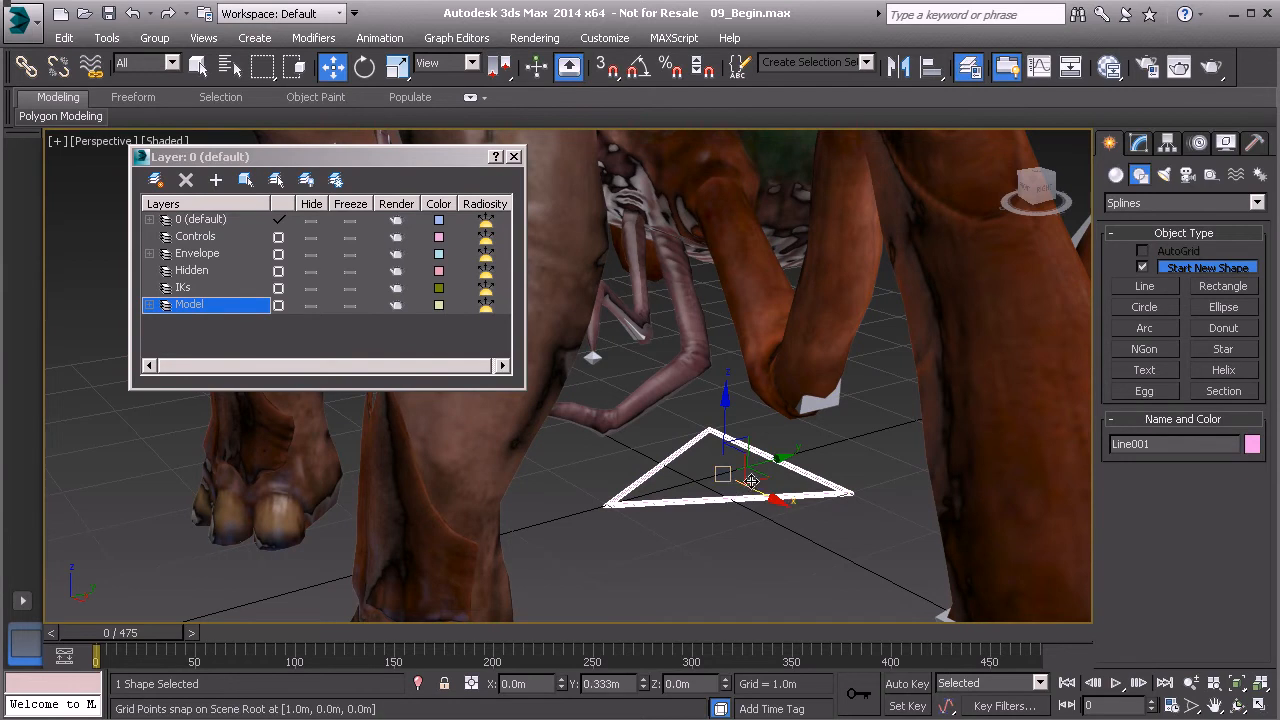
pyautogui.click(1139, 144)
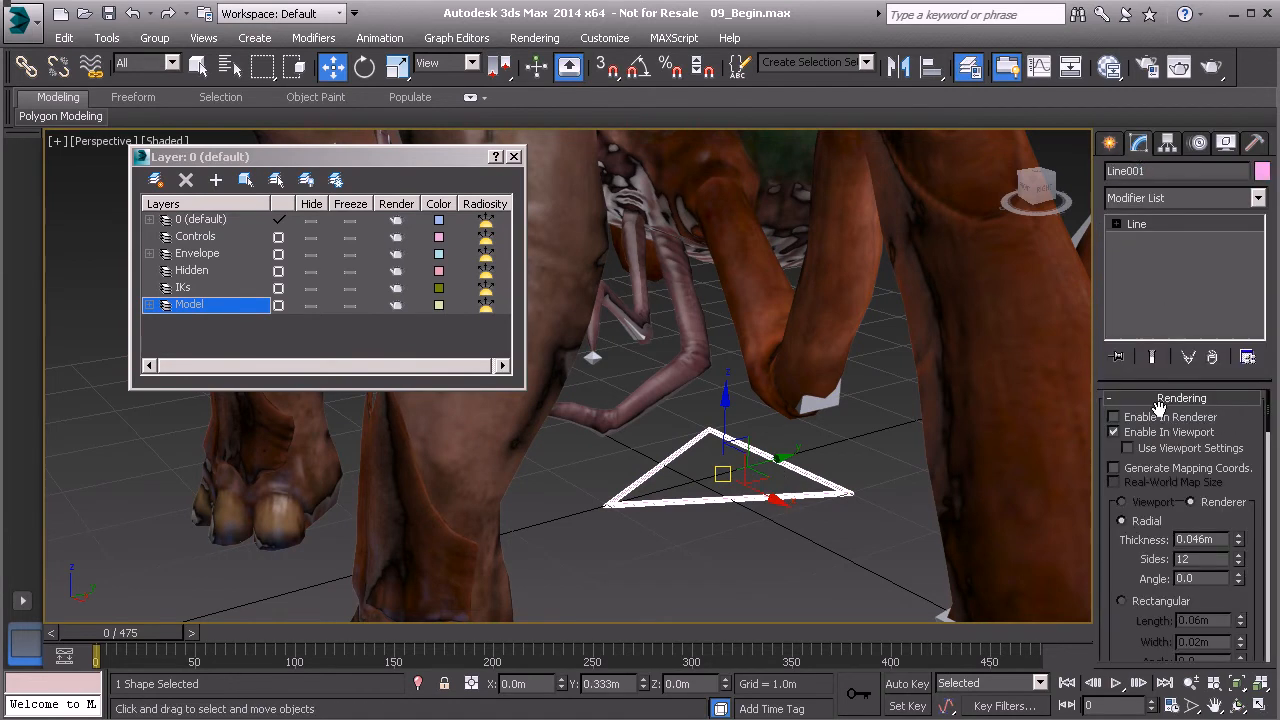
pyautogui.click(1124, 433)
pyautogui.click(1124, 433)
pyautogui.moveTo(1239, 541)
pyautogui.mouseDown()
pyautogui.moveTo(1245, 607)
pyautogui.moveTo(1262, 365)
pyautogui.moveTo(1252, 570)
pyautogui.moveTo(1261, 500)
pyautogui.moveTo(1258, 532)
pyautogui.mouseUp()
pyautogui.keyDown('alt'); pyautogui.moveTo(709, 491); pyautogui.dragTo(785, 460, button='middle'); pyautogui.keyUp('alt')
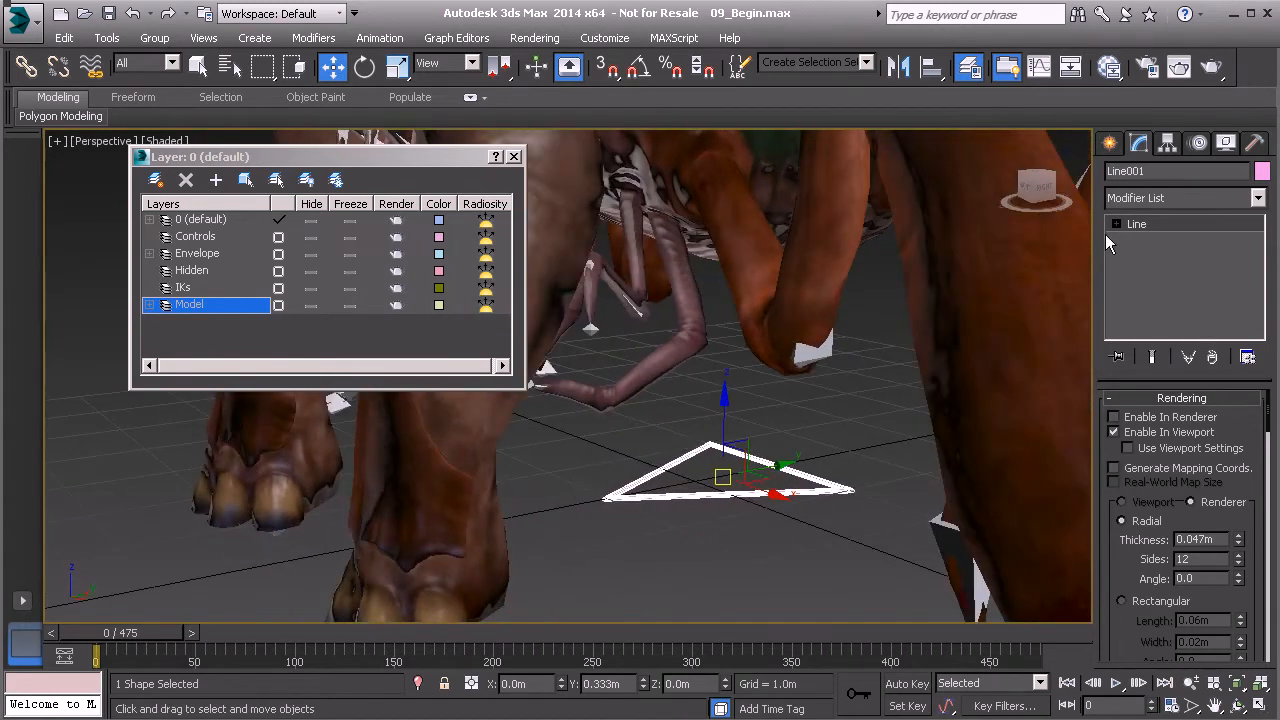
# - Scale all of the triangle's vertices along the Y axis about the selection center and leave vertex editing
pyautogui.click(1155, 224)
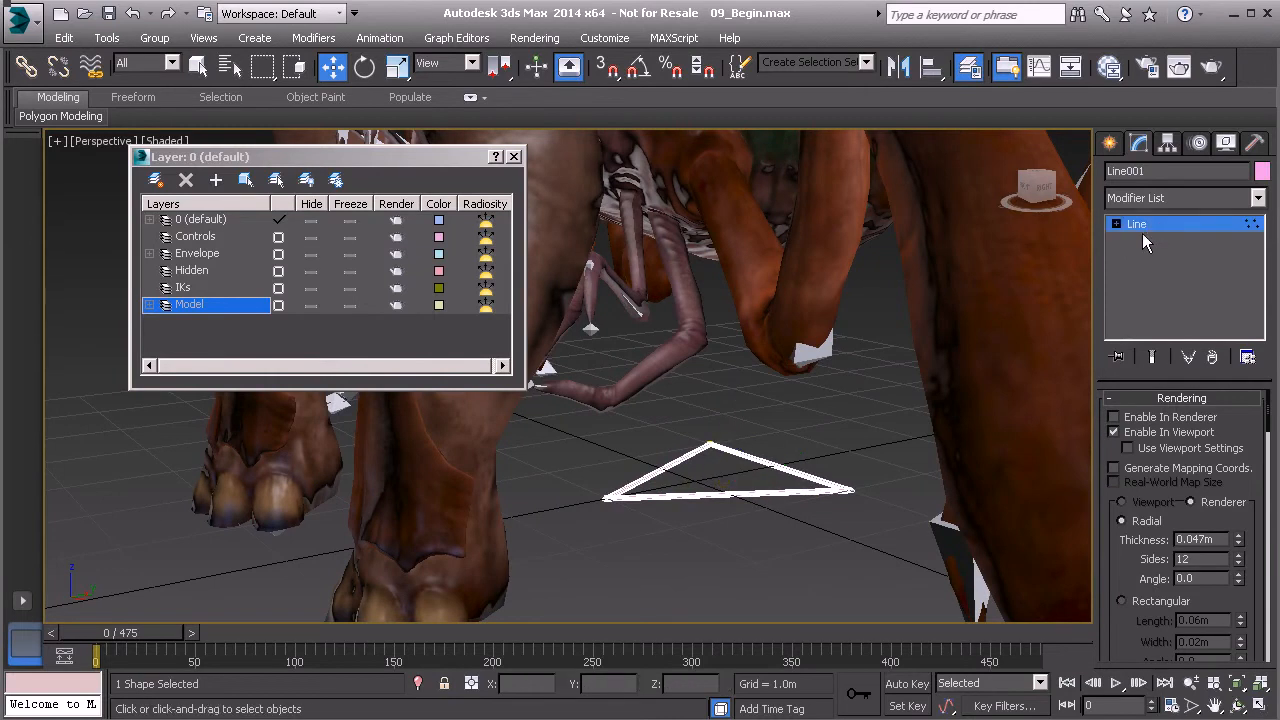
pyautogui.moveTo(885, 559); pyautogui.dragTo(885, 559)
pyautogui.keyDown('alt'); pyautogui.moveTo(726, 466); pyautogui.dragTo(734, 491, button='middle'); pyautogui.keyUp('alt')
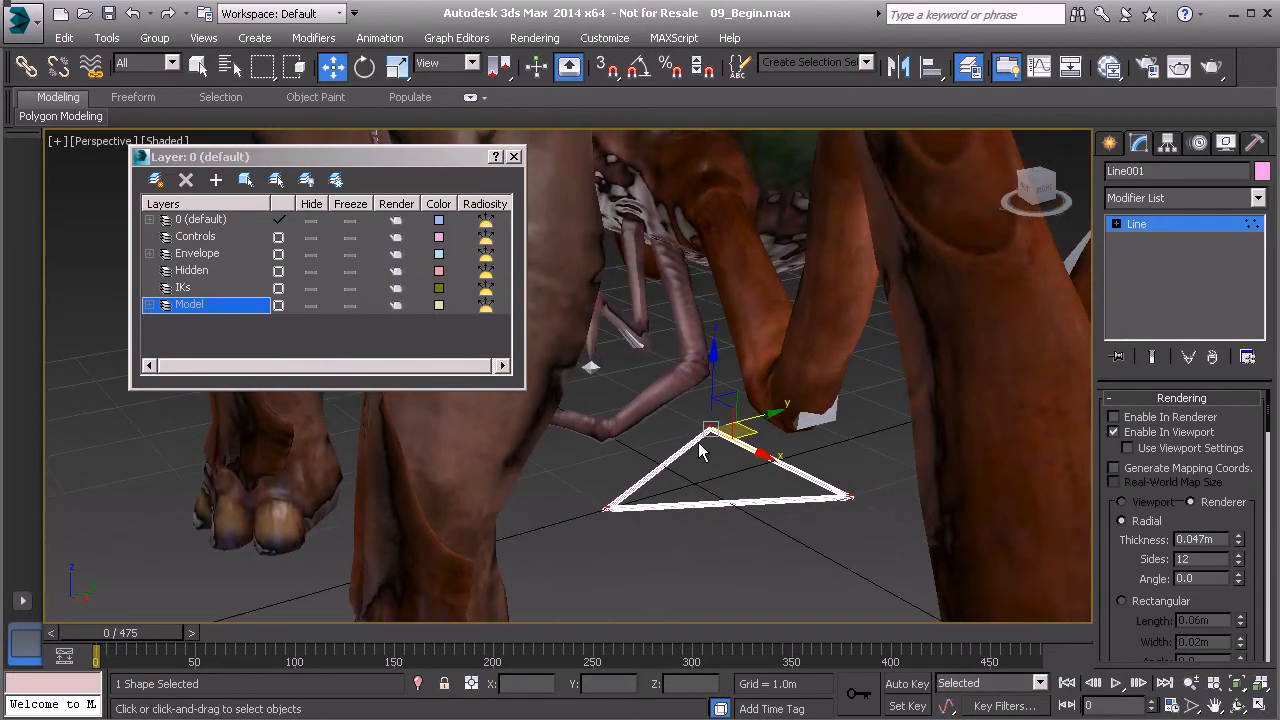
pyautogui.press('r')
pyautogui.moveTo(505, 73); pyautogui.dragTo(507, 131)
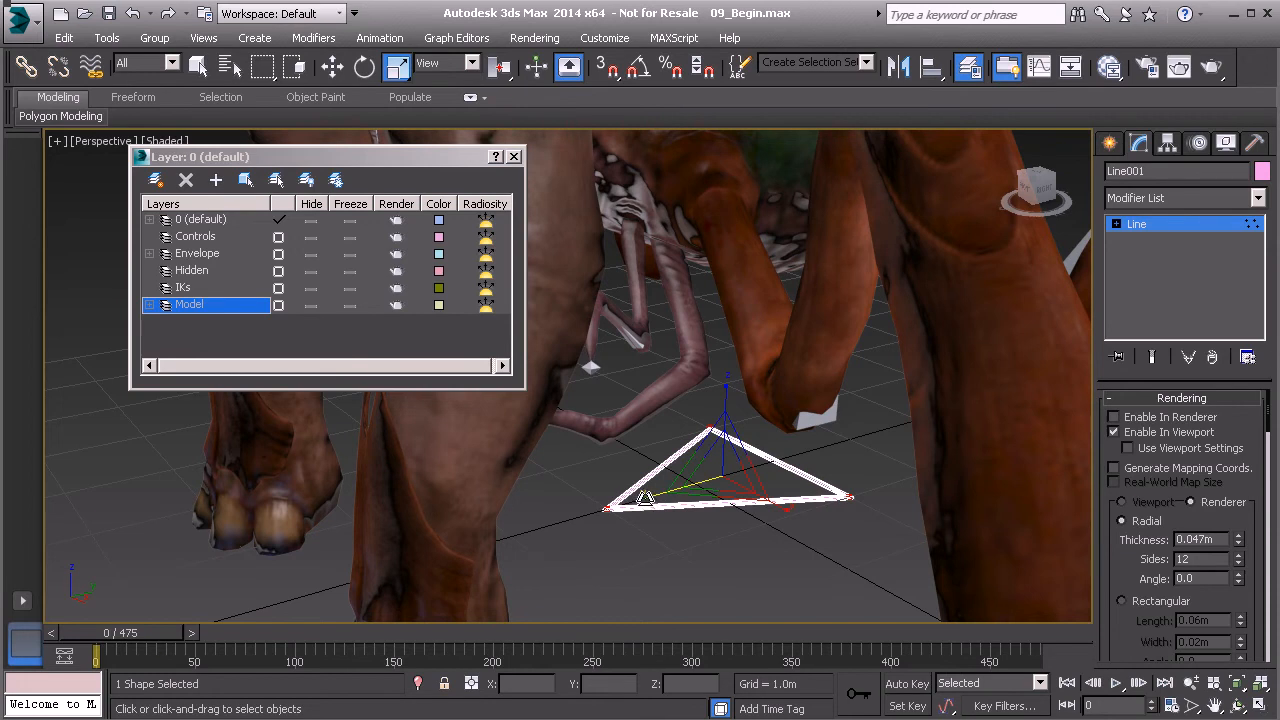
pyautogui.moveTo(646, 498); pyautogui.dragTo(743, 429)
pyautogui.keyDown('alt'); pyautogui.moveTo(743, 429); pyautogui.dragTo(668, 462, button='middle'); pyautogui.keyUp('alt')
pyautogui.click(1165, 227)
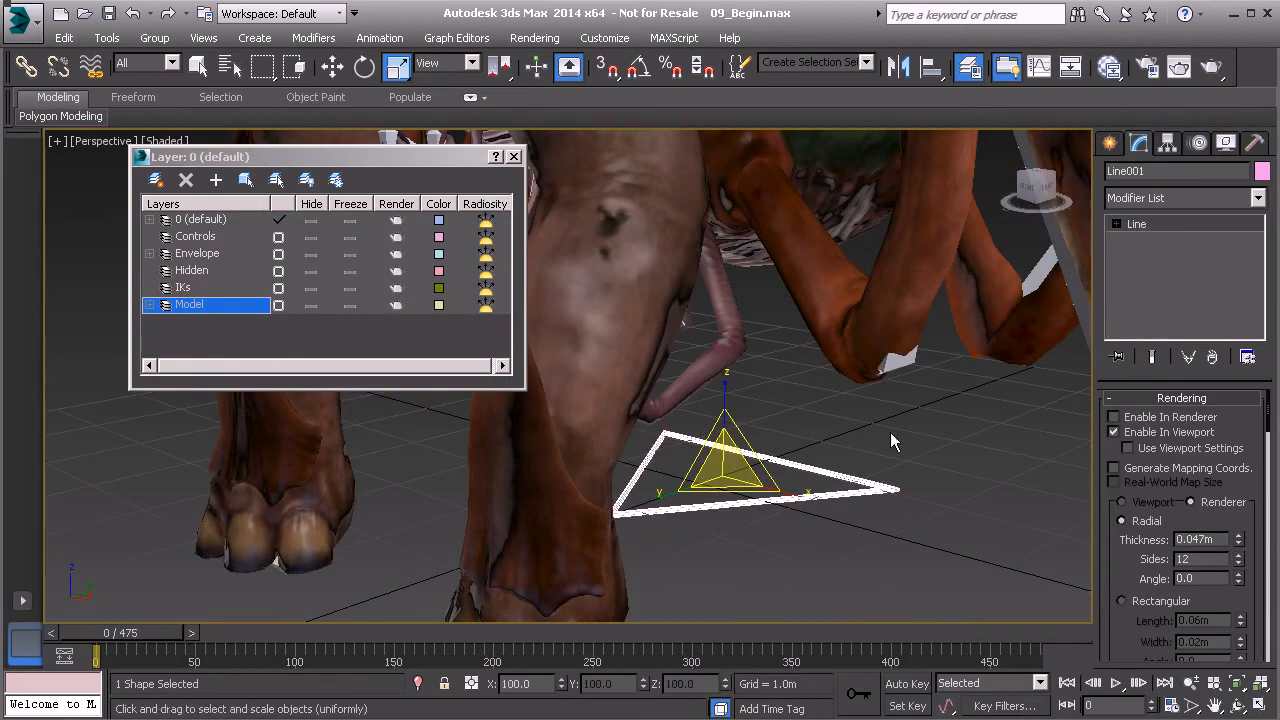
# - Change the triangle spline's object color to light orange-yellow
pyautogui.scroll(-8, 855, 441)
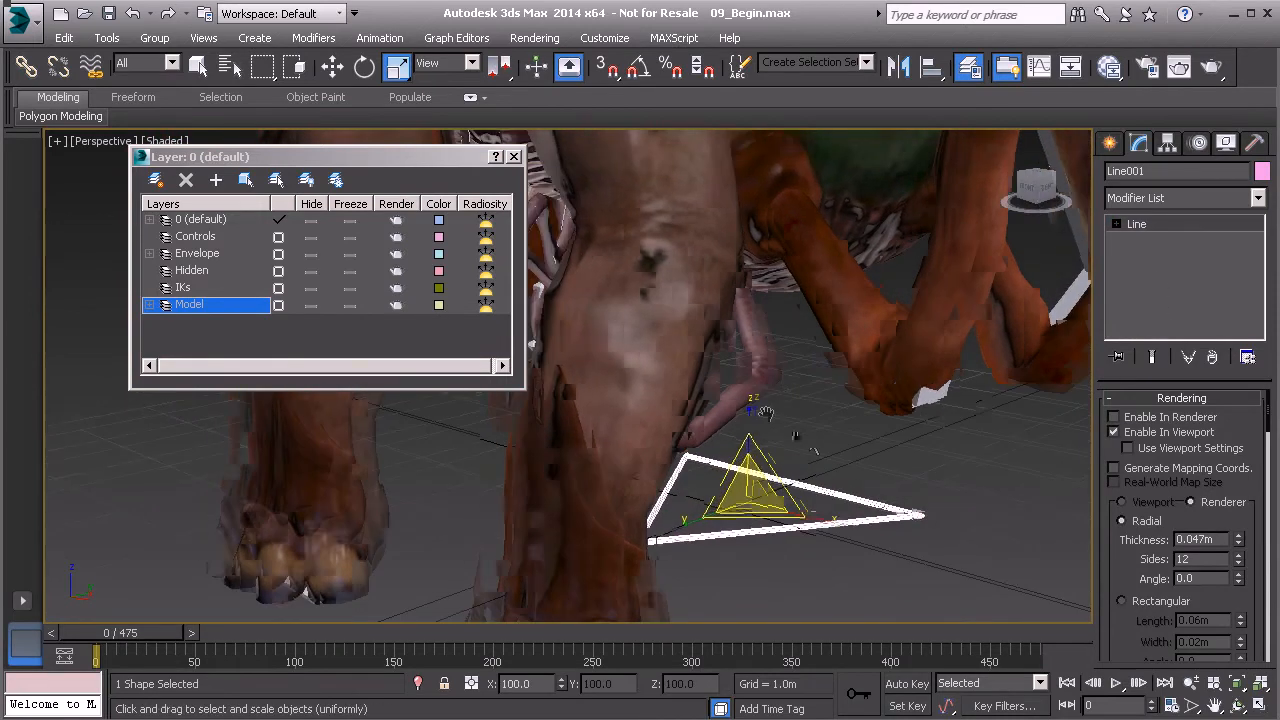
pyautogui.keyDown('alt'); pyautogui.moveTo(790, 432); pyautogui.dragTo(760, 330, button='middle'); pyautogui.keyUp('alt')
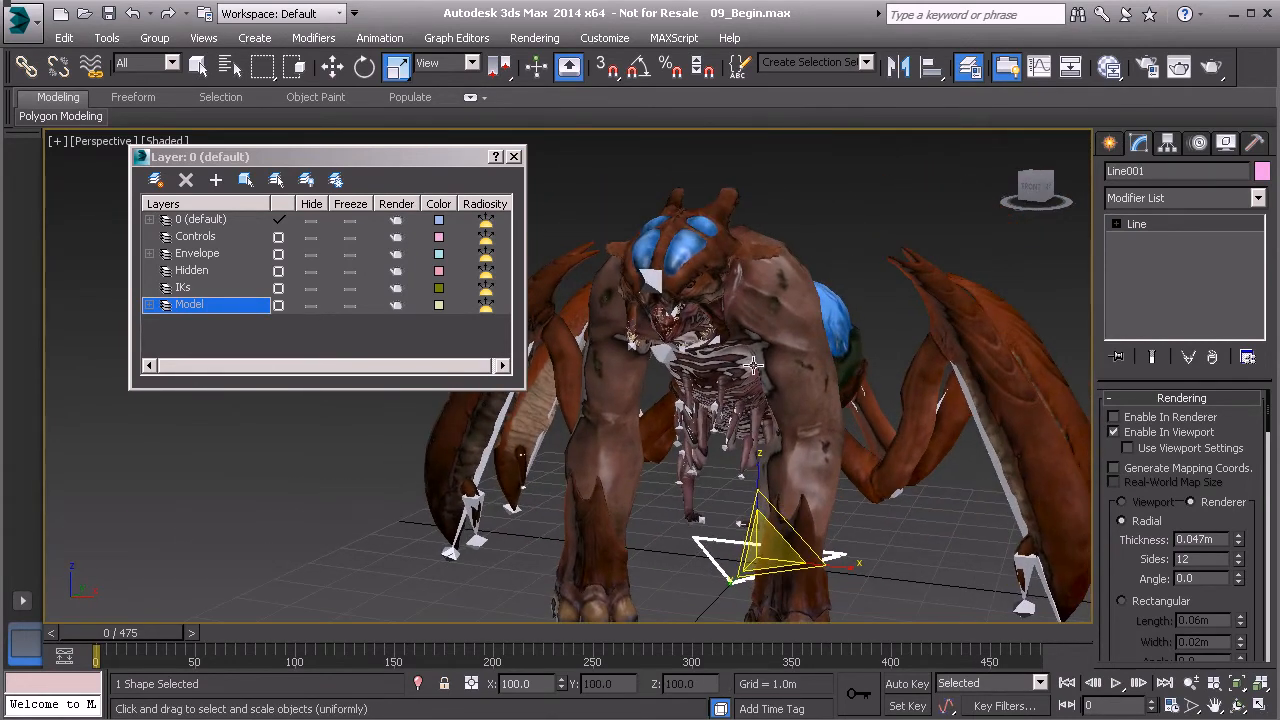
pyautogui.keyDown('alt'); pyautogui.moveTo(761, 442); pyautogui.dragTo(738, 387, button='middle'); pyautogui.keyUp('alt')
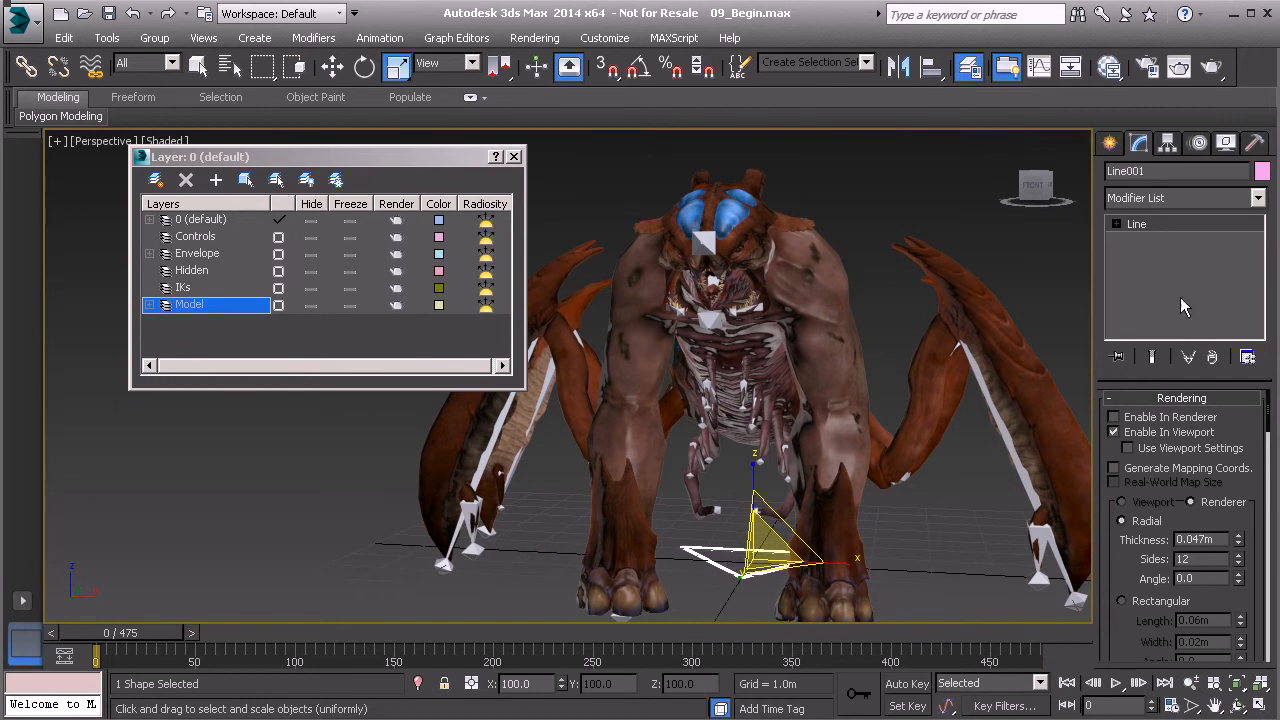
pyautogui.click(1264, 174)
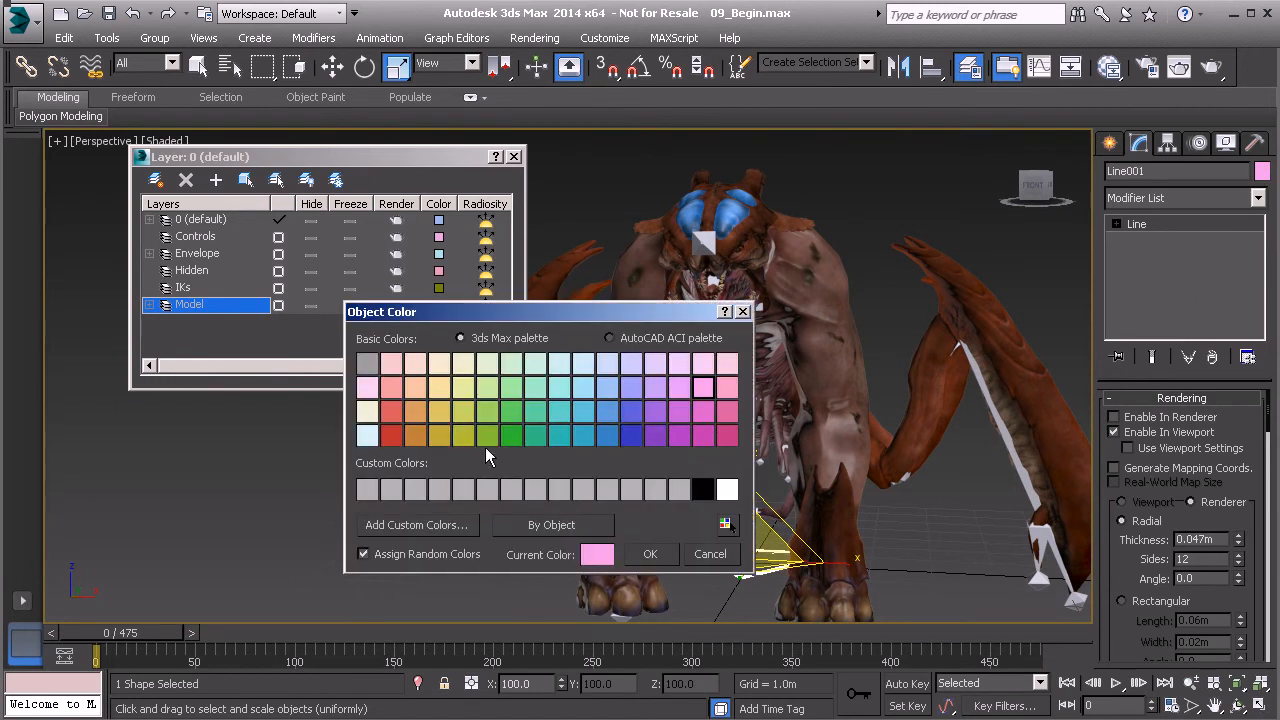
pyautogui.click(440, 388)
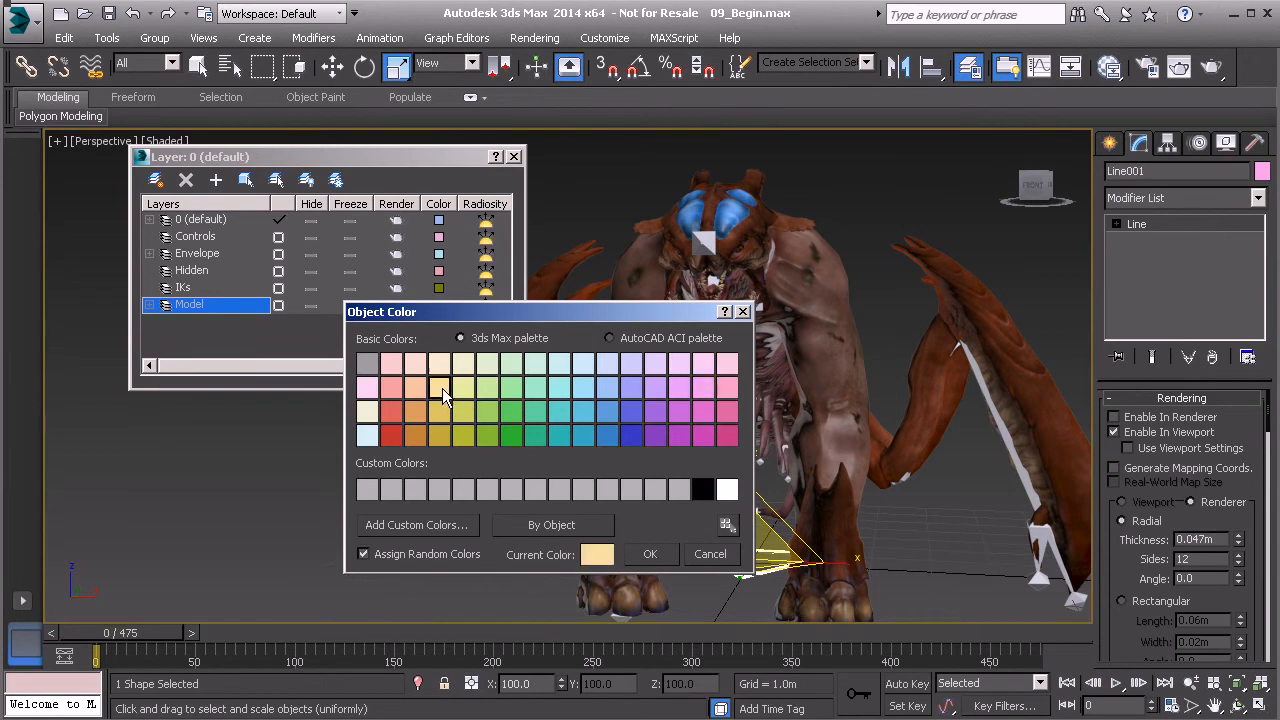
pyautogui.click(652, 554)
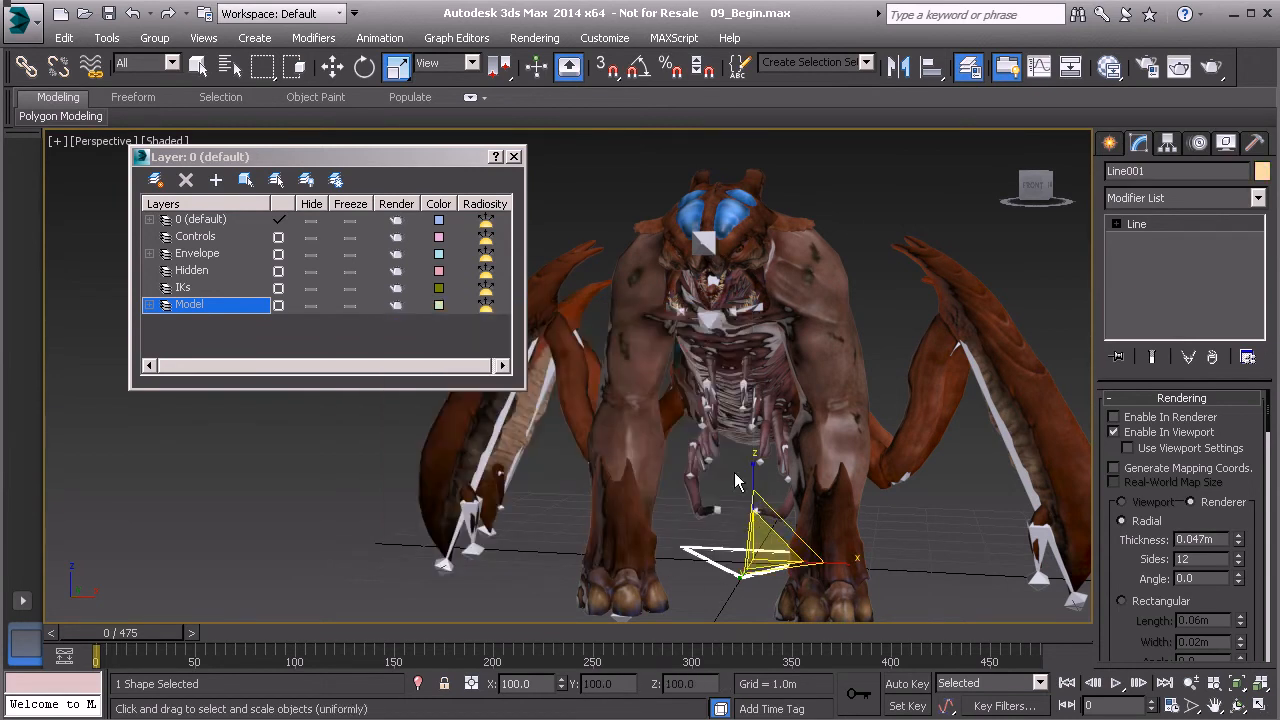
pyautogui.moveTo(846, 466); pyautogui.dragTo(811, 429, button='middle')
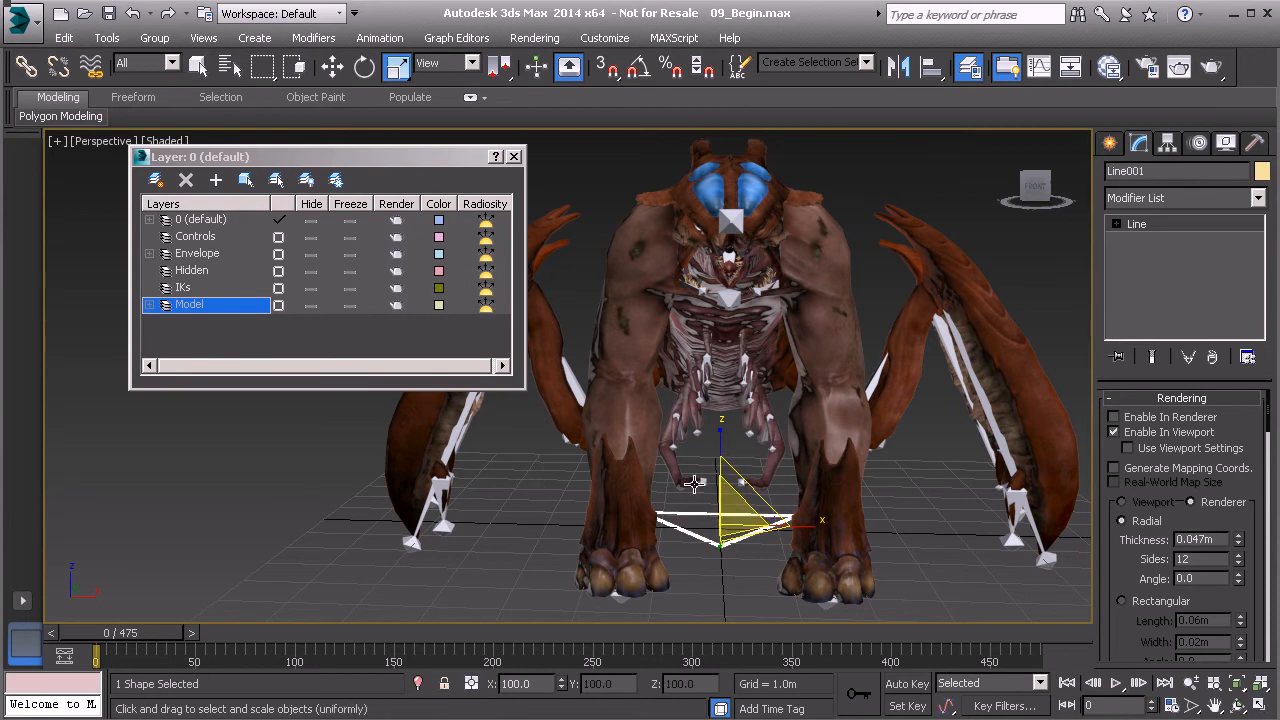
# - Rename the triangle spline Anim_Global01 and add it to the Controls layer
pyautogui.click(1165, 172)
pyautogui.write('Anim_Global01')
pyautogui.keyDown('alt'); pyautogui.moveTo(942, 404); pyautogui.dragTo(732, 404, button='middle'); pyautogui.keyUp('alt')
pyautogui.click(196, 237)
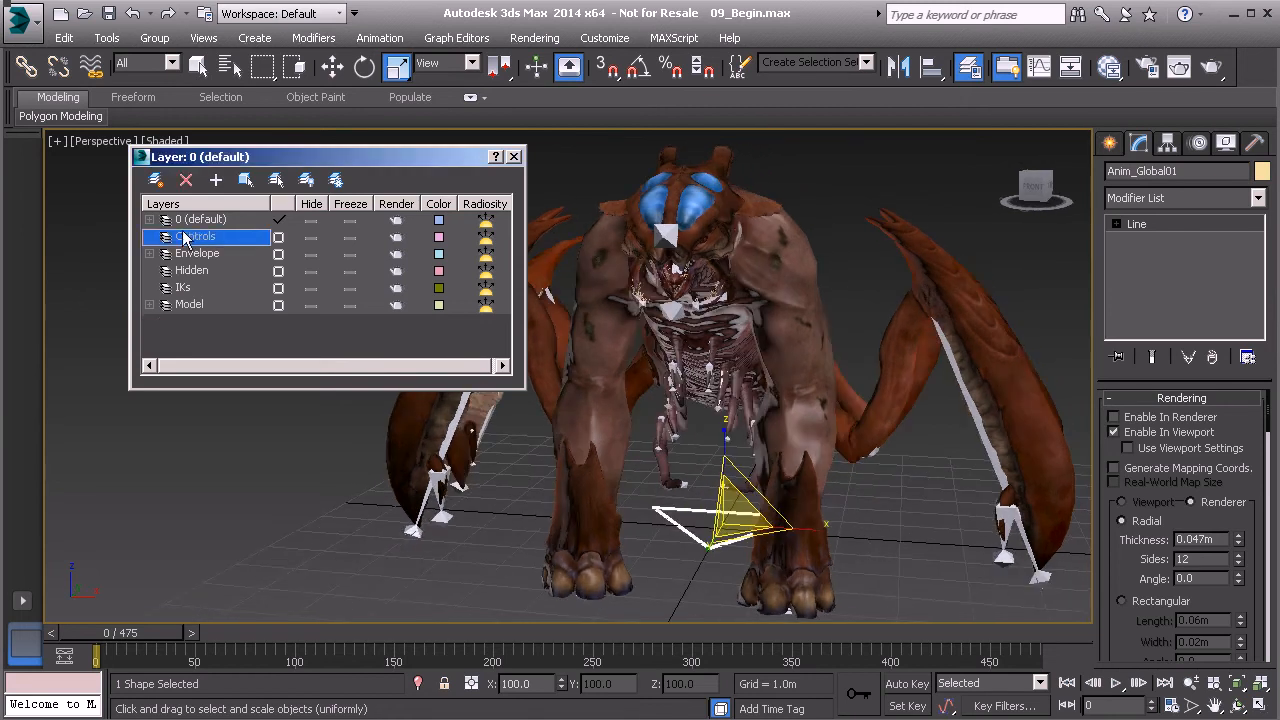
pyautogui.click(217, 181)
# - Apply Reset XForm to Anim_Global01 and collapse it with the Modifier Stack Result output type
pyautogui.click(1256, 144)
pyautogui.click(1185, 390)
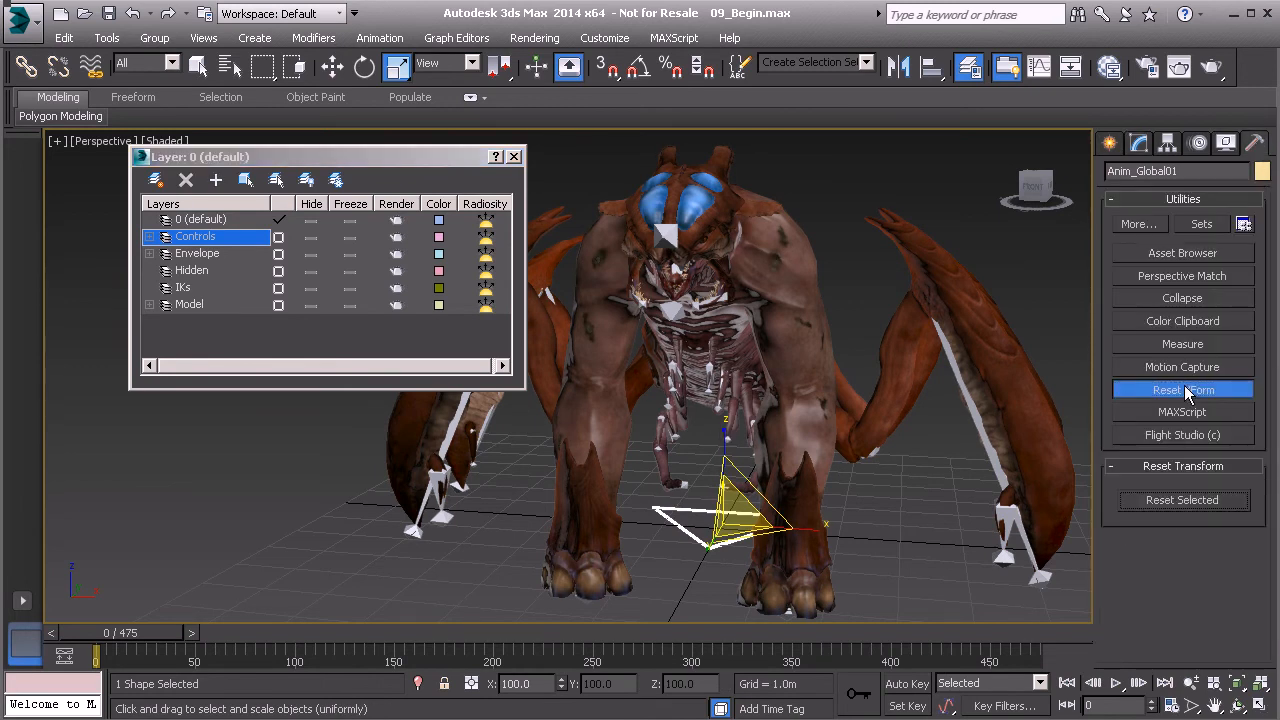
pyautogui.click(1190, 500)
pyautogui.click(1195, 299)
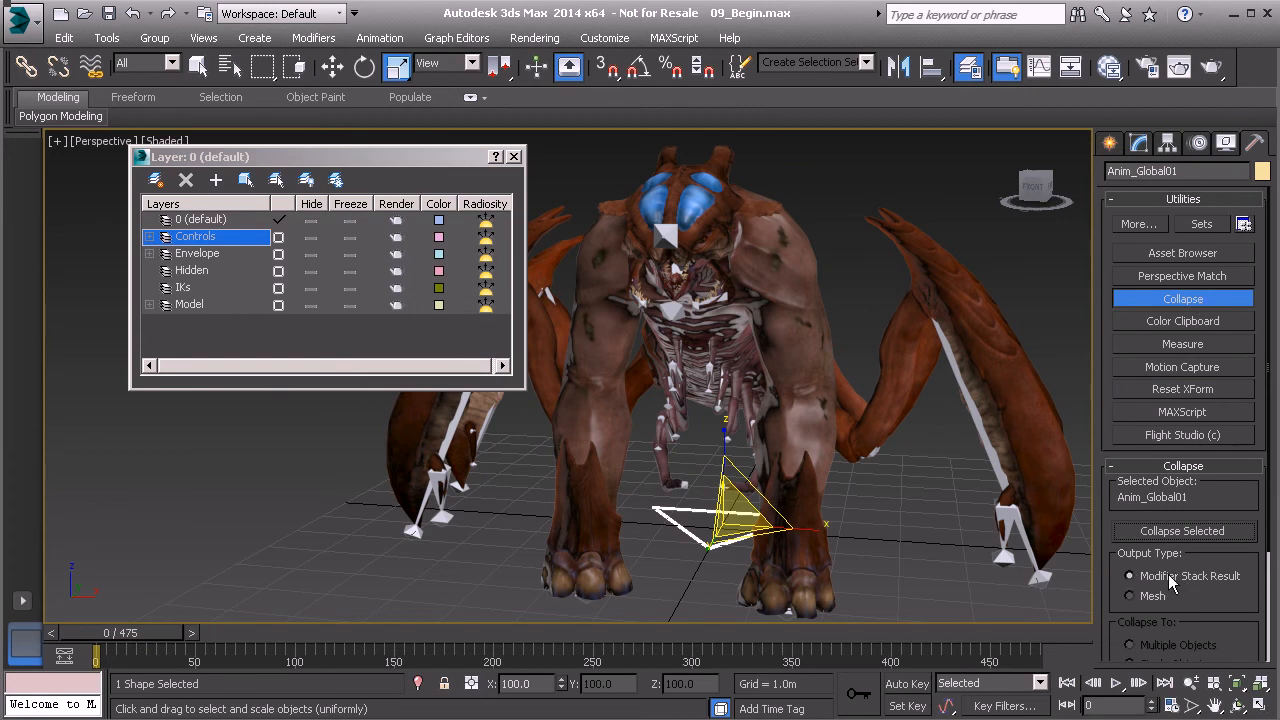
pyautogui.click(1182, 531)
pyautogui.click(1182, 300)
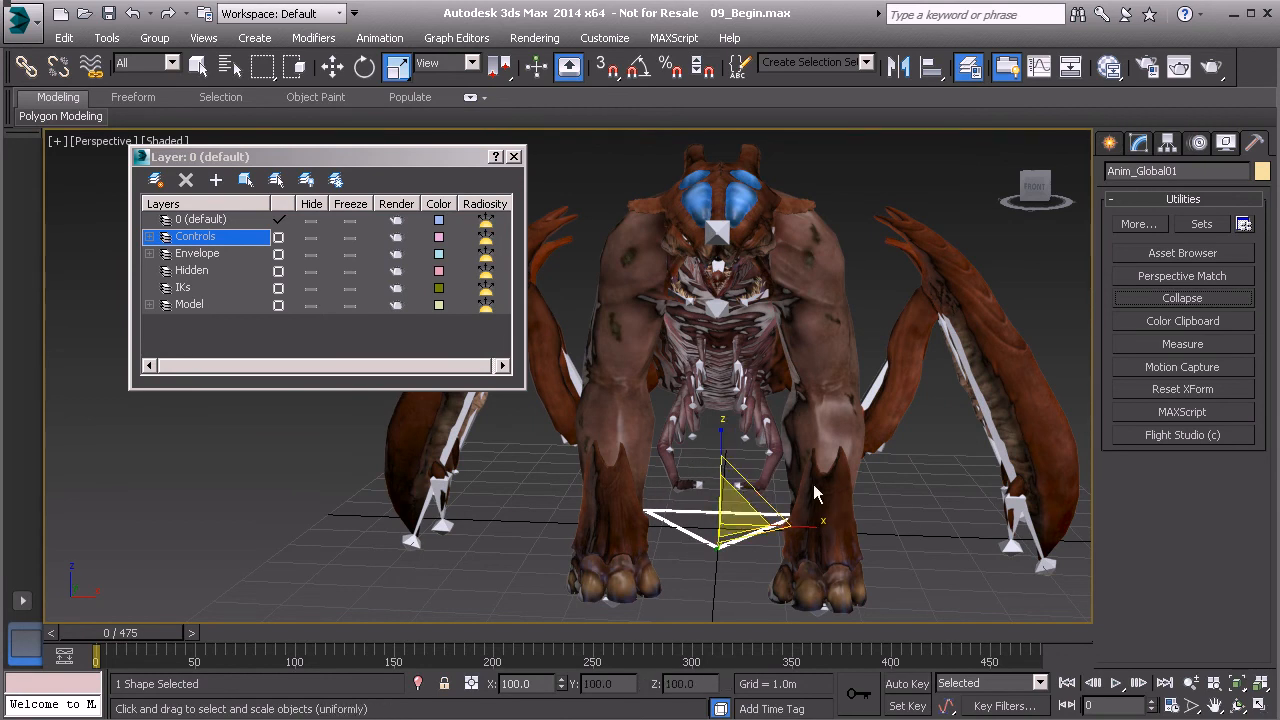
# - Freeze the transforms of the Anim_Global01 control
pyautogui.rightClick(900, 487)
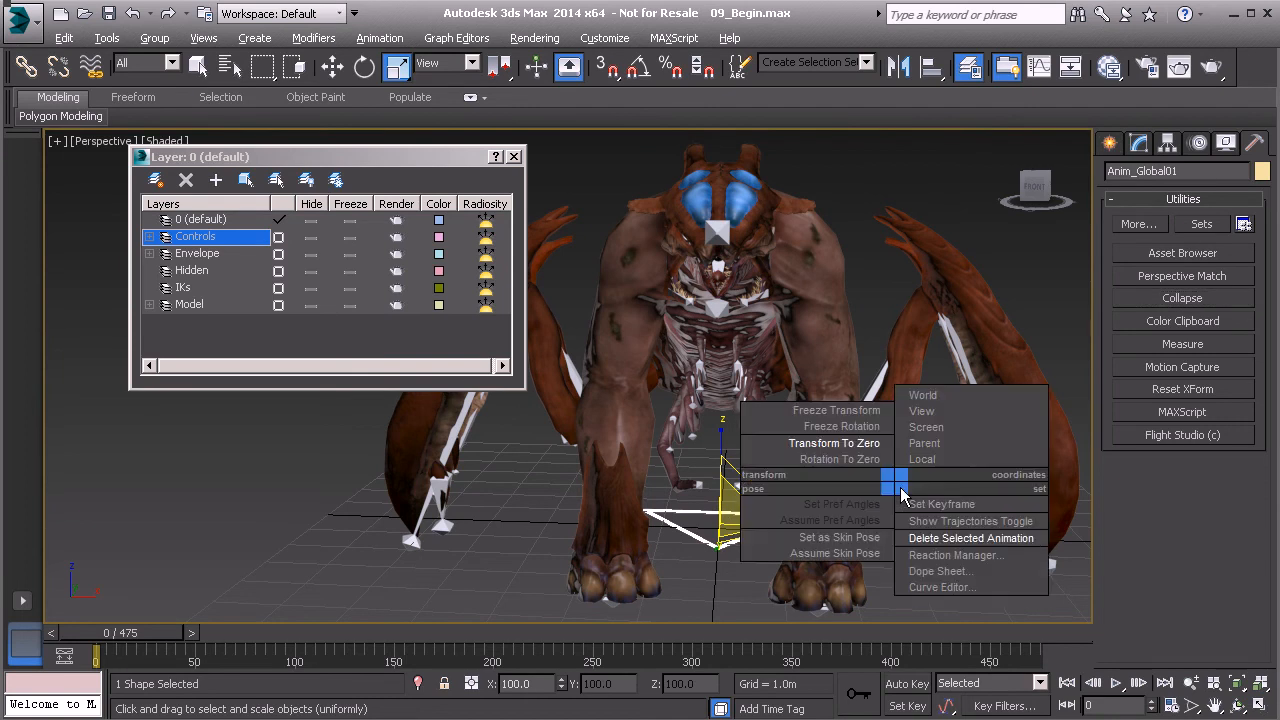
pyautogui.click(862, 425)
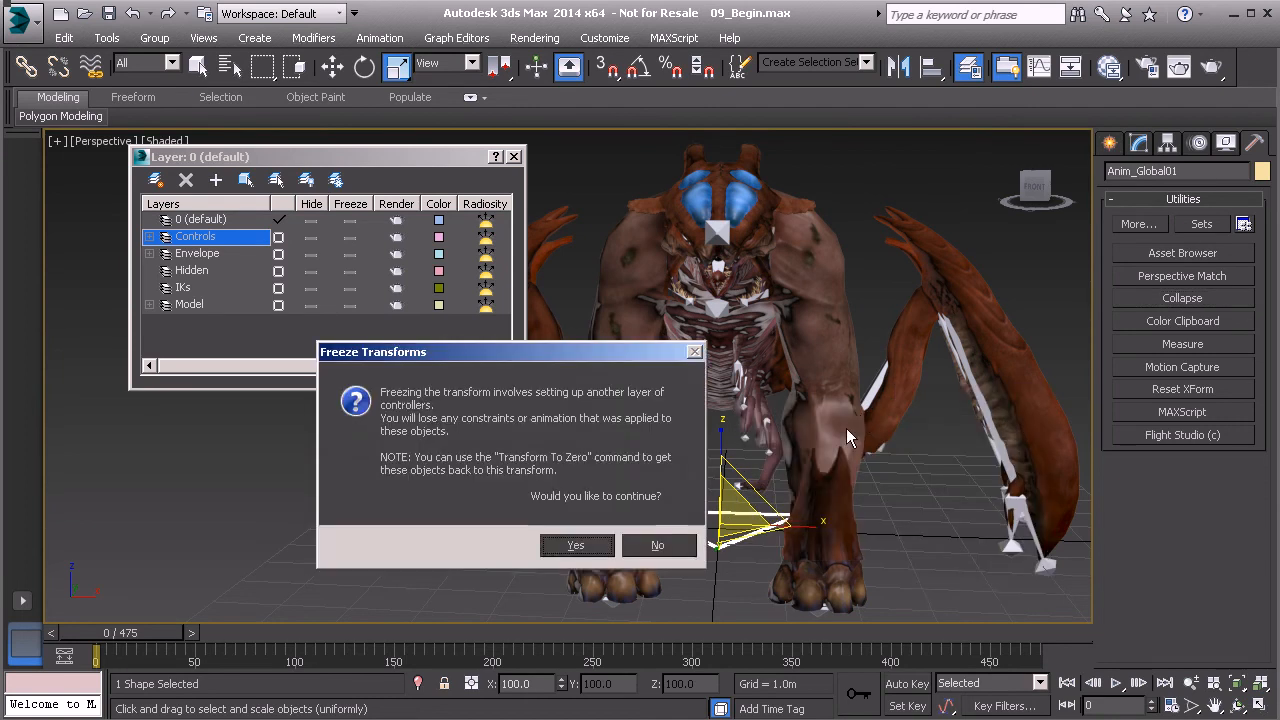
pyautogui.click(570, 544)
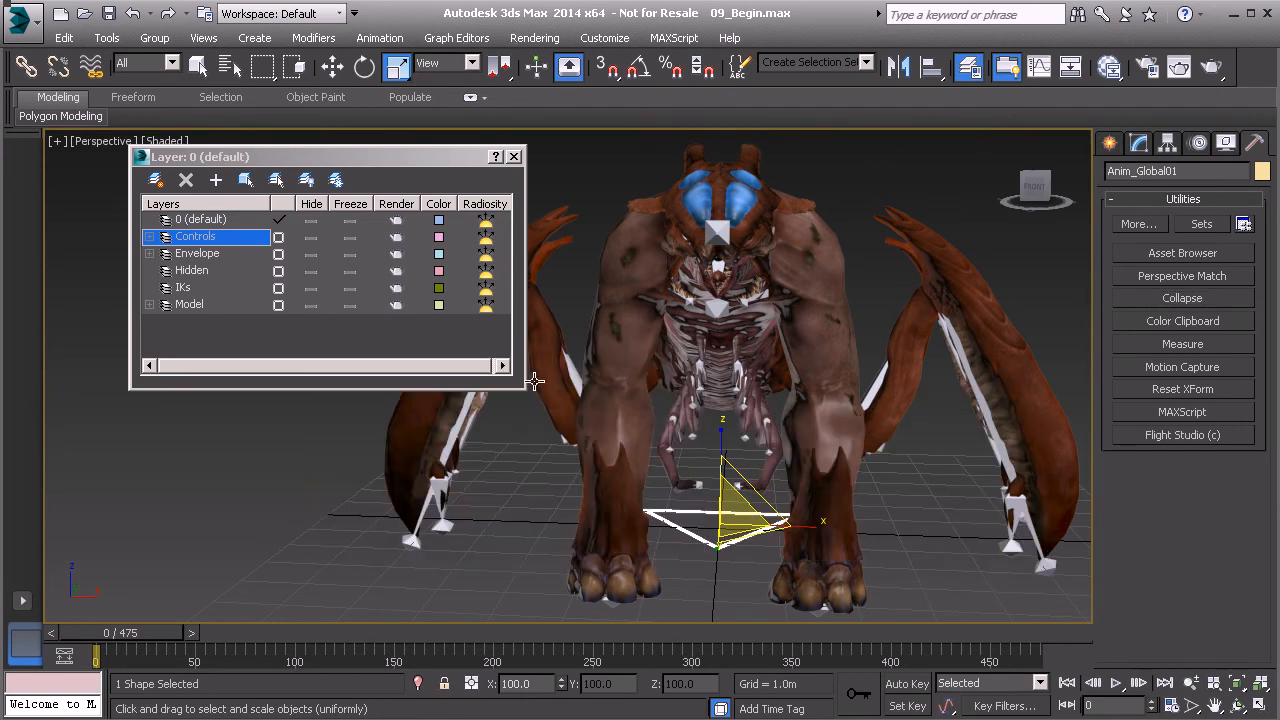
# - Hide the Model layer
pyautogui.click(310, 305)
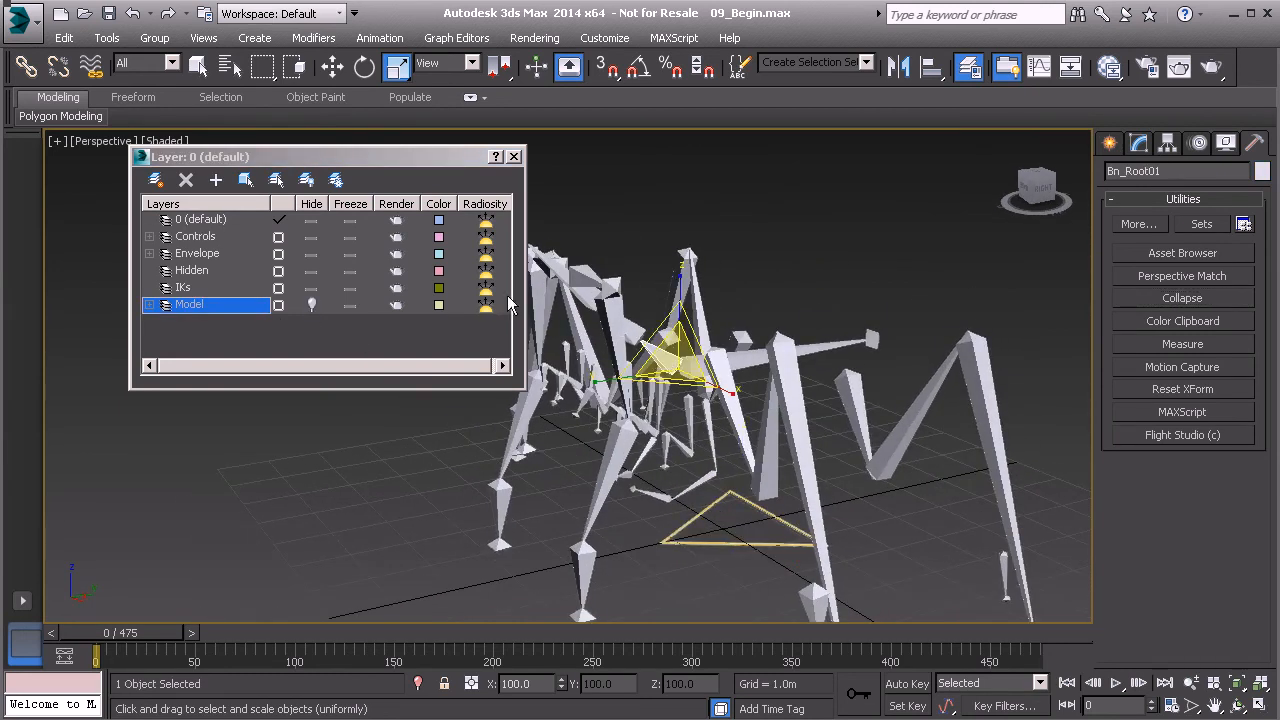
# - Link the root bone Bn_Root01 to the Anim_Global01 triangle control as its parent and freeze the bone's transforms
pyautogui.scroll(4, 625, 308)
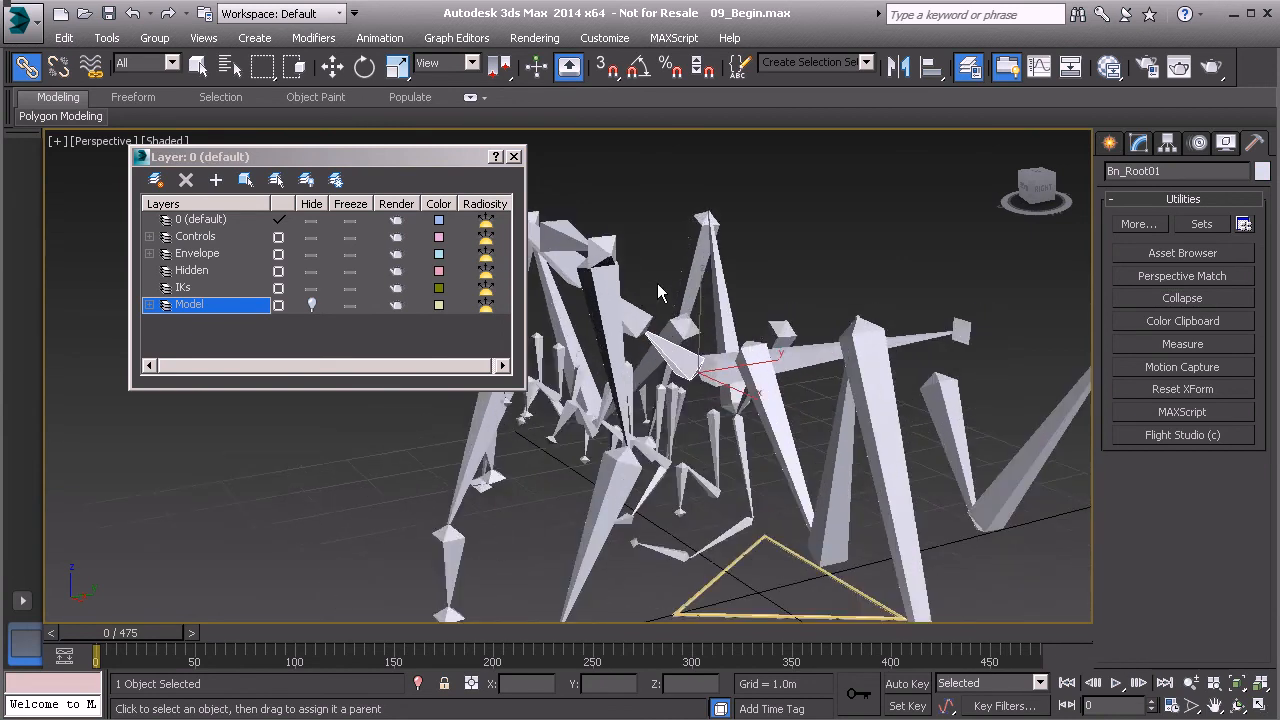
pyautogui.moveTo(737, 493); pyautogui.dragTo(739, 492)
pyautogui.rightClick(774, 177)
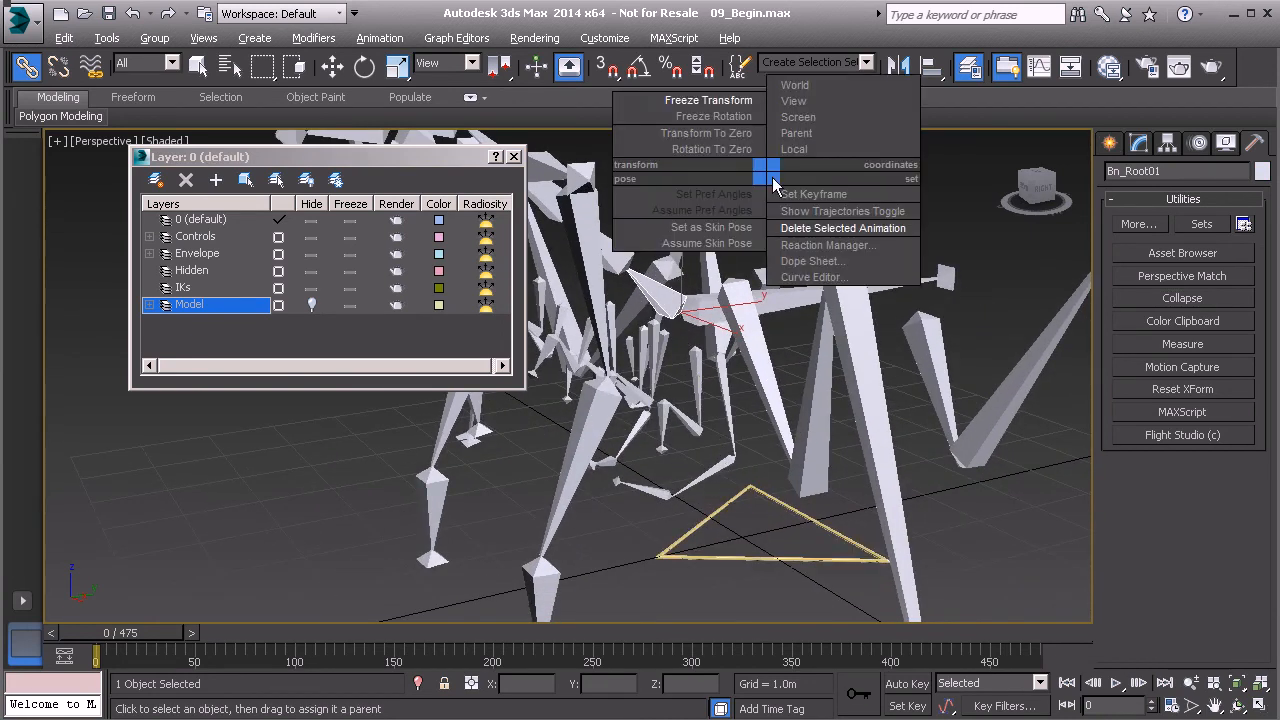
pyautogui.click(690, 97)
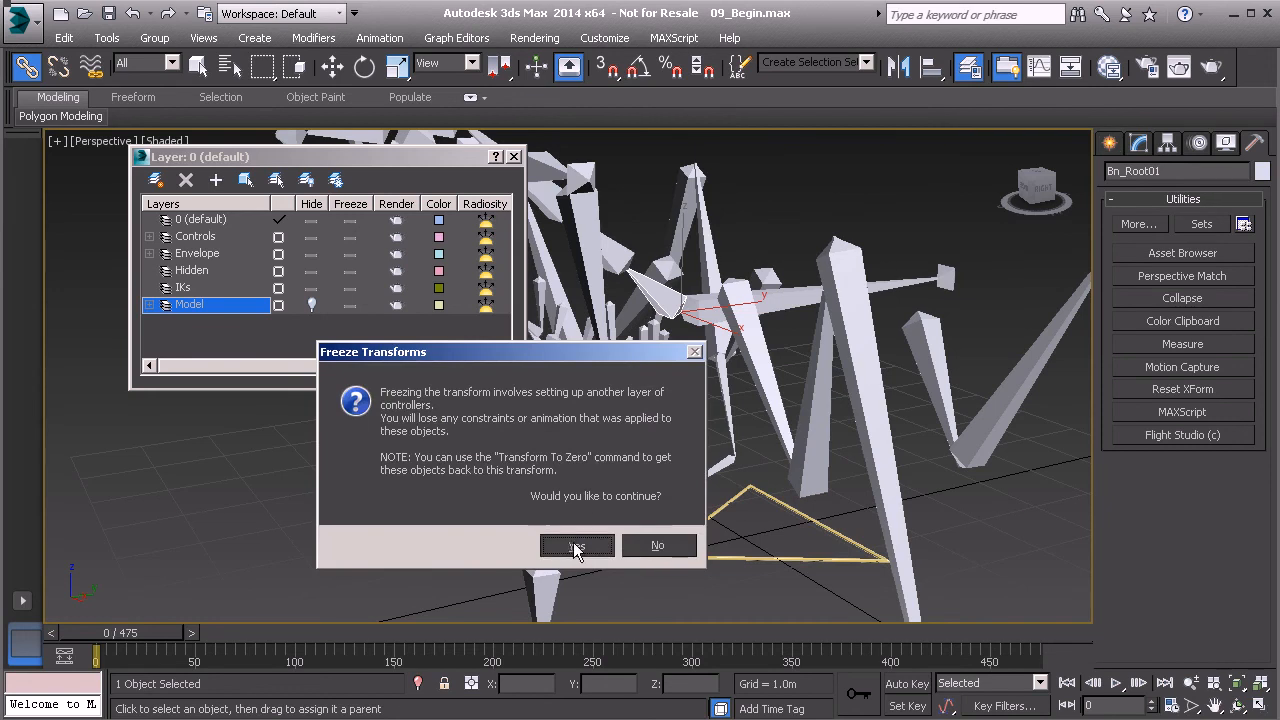
pyautogui.click(576, 546)
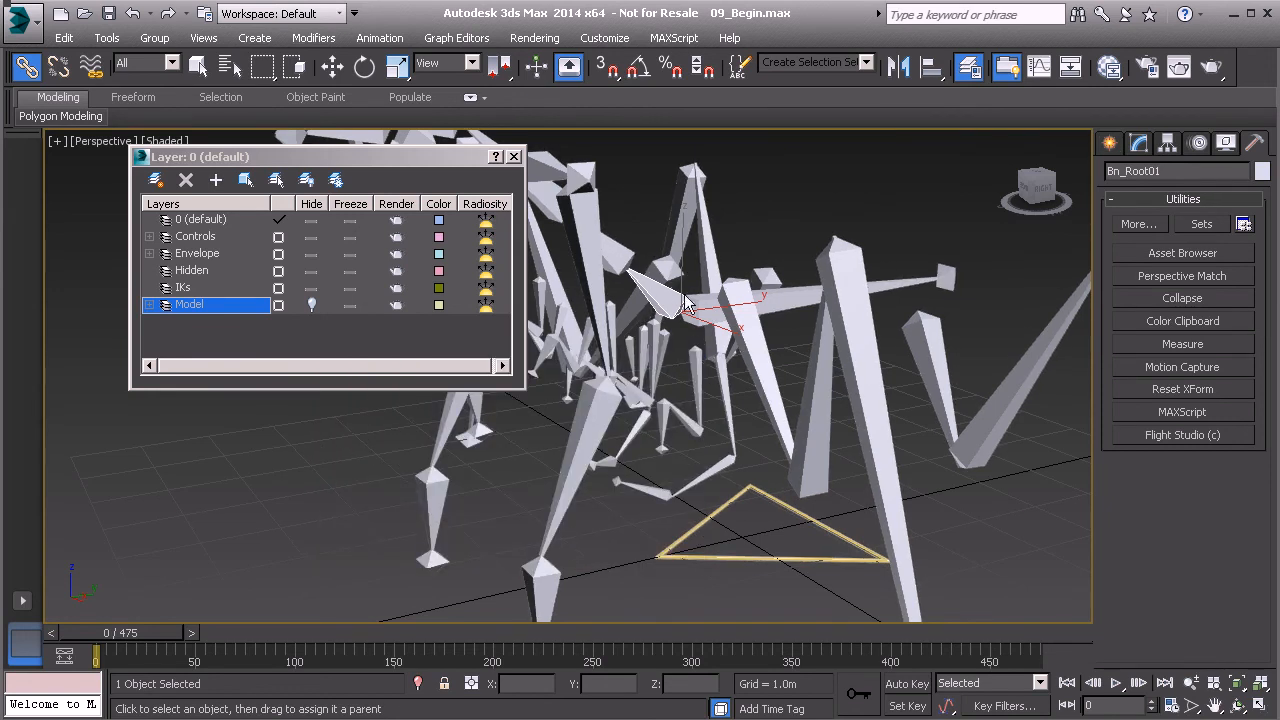
# - Select the Anim_Global01 triangle control and try moving, rotating and scaling the whole skeleton with it
pyautogui.keyDown('alt'); pyautogui.moveTo(658, 315); pyautogui.dragTo(766, 300, button='middle'); pyautogui.keyUp('alt')
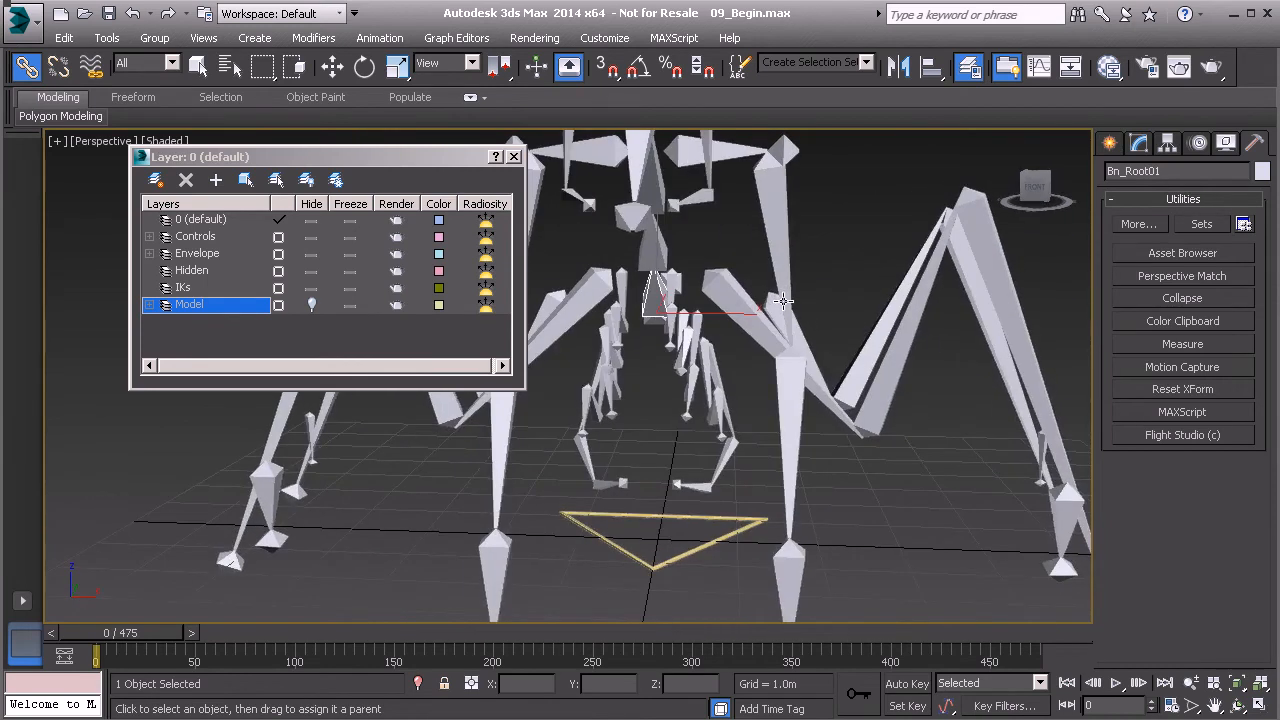
pyautogui.moveTo(744, 343); pyautogui.dragTo(761, 332, button='middle')
pyautogui.scroll(-3, 761, 332)
pyautogui.click(690, 464)
pyautogui.press('w')
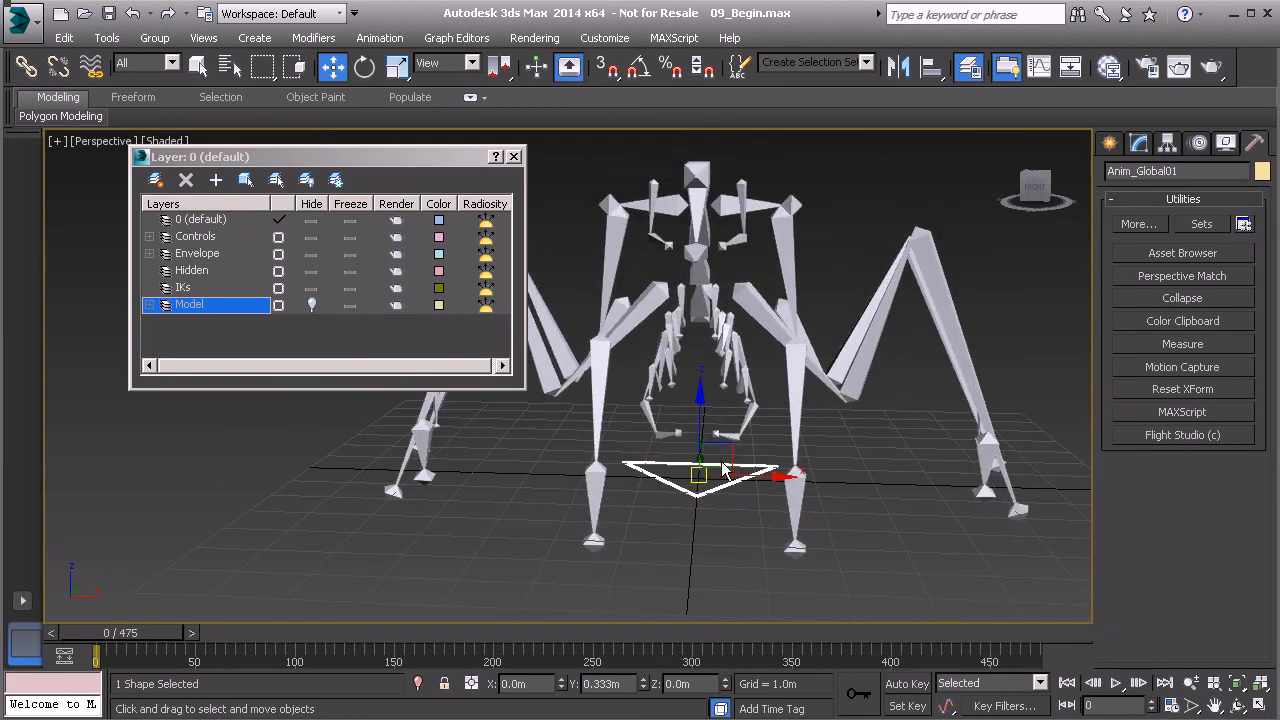
pyautogui.press('e')
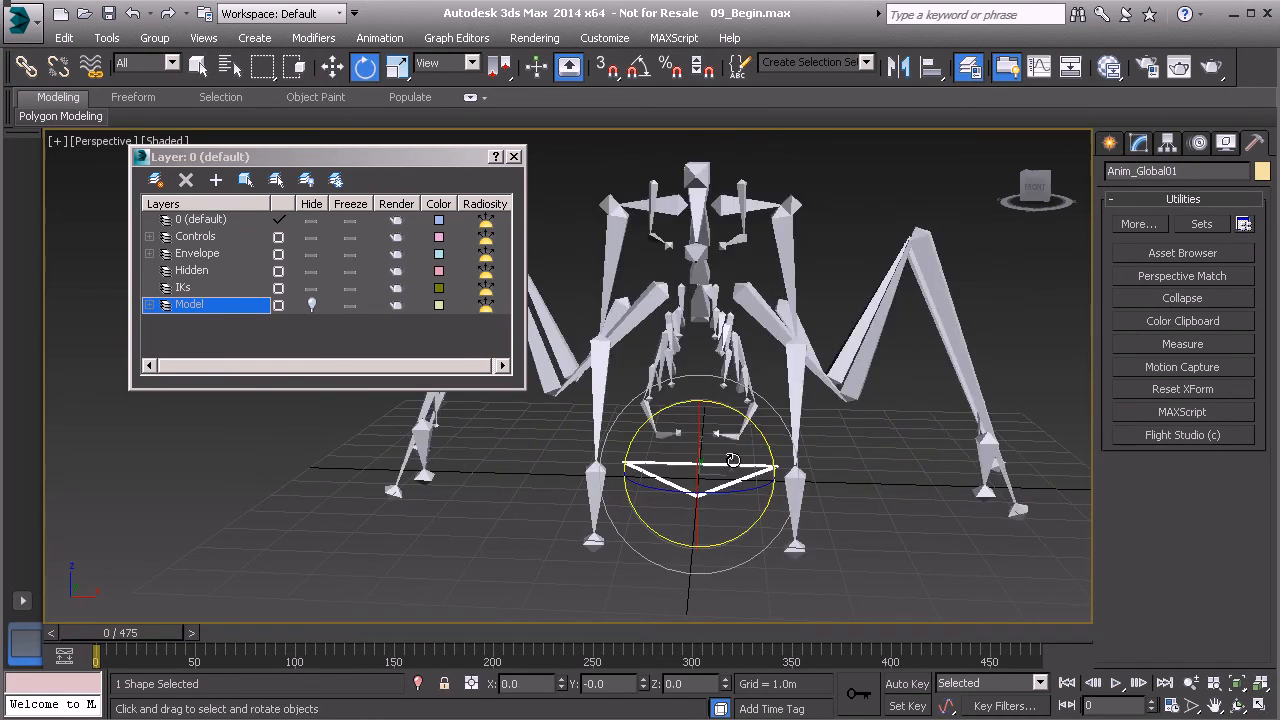
pyautogui.press('r')
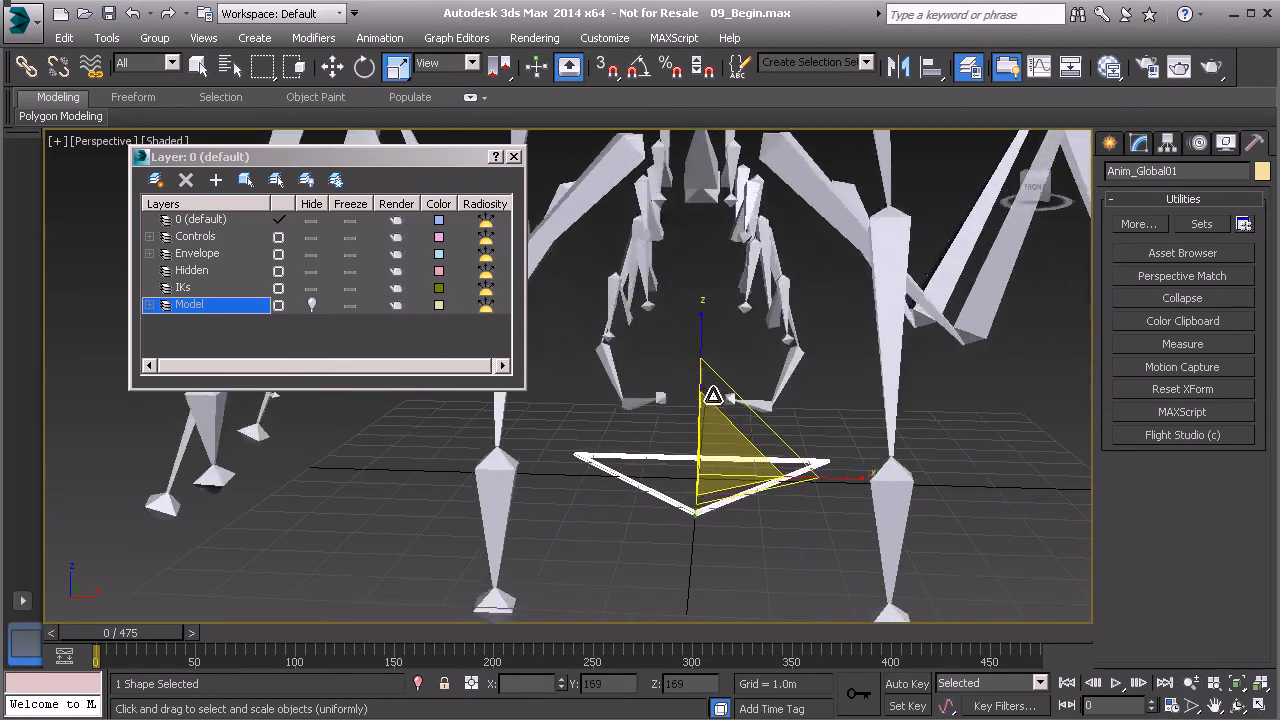
# - Unhide the Model layer, try scaling the creature with the Anim_Global01 control, and undo the scaling
pyautogui.click(311, 305)
pyautogui.moveTo(722, 455); pyautogui.dragTo(717, 485)
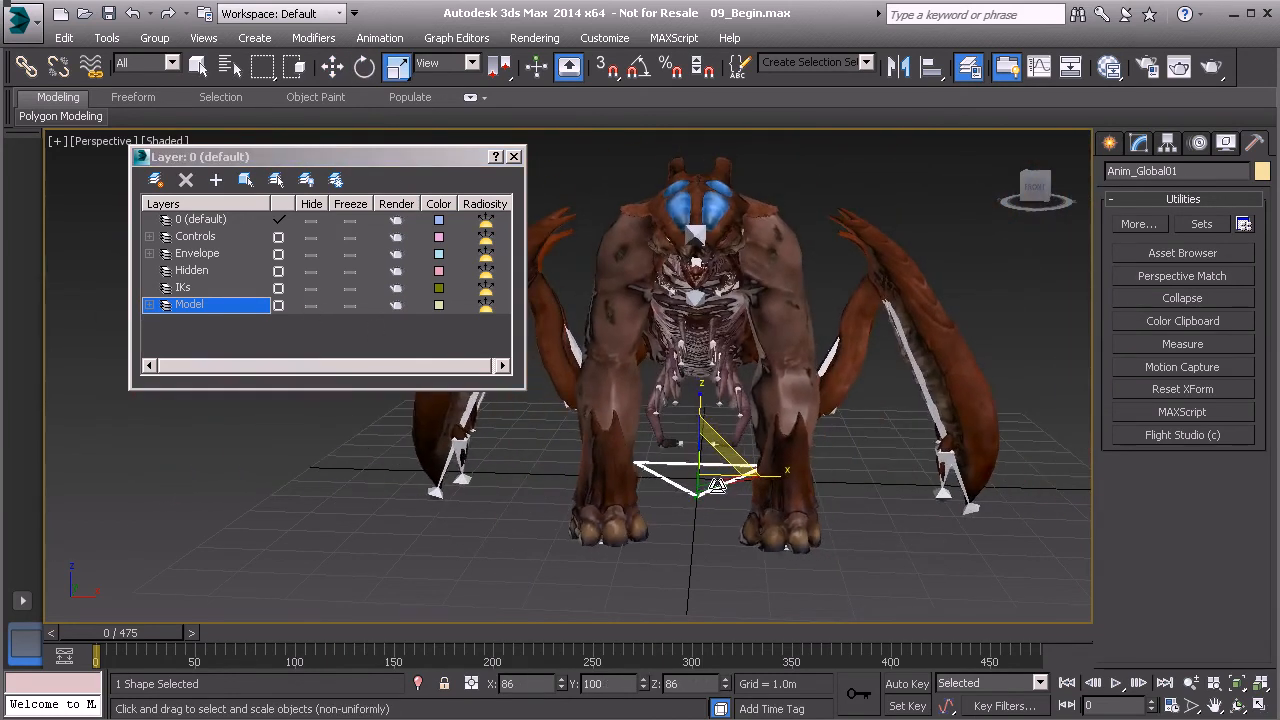
pyautogui.hotkey('ctrl', 'z')
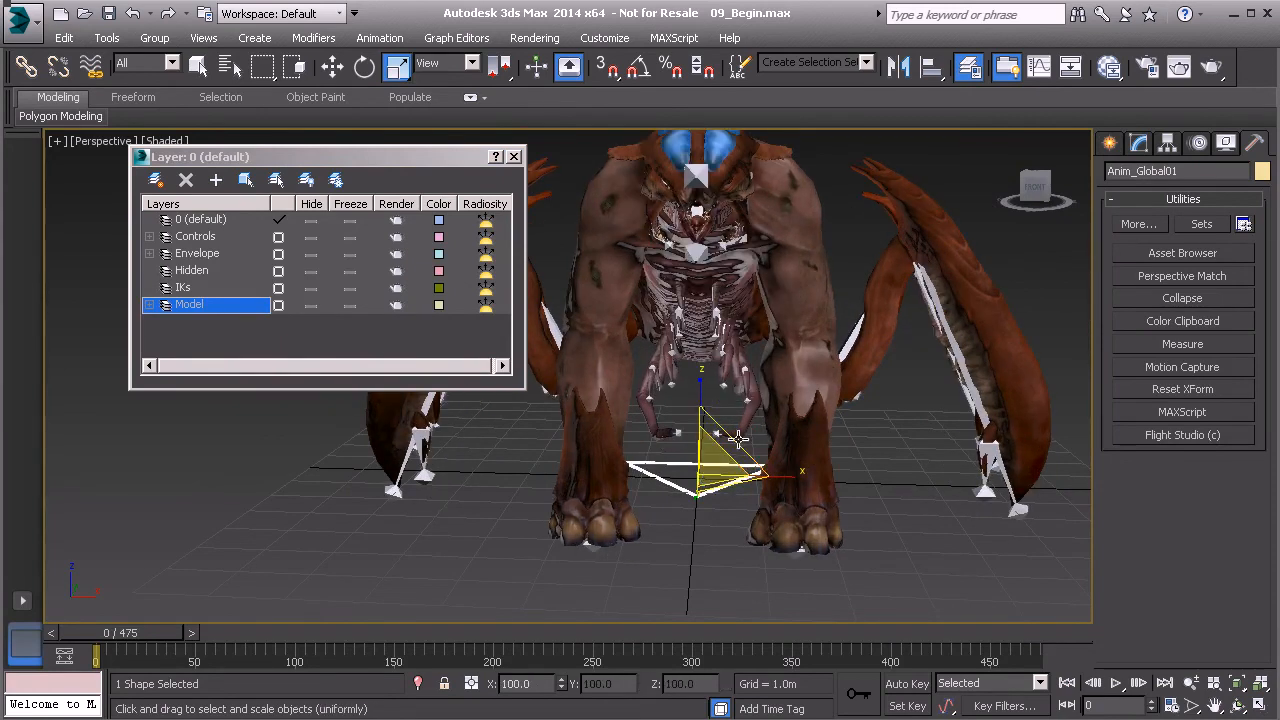
pyautogui.moveTo(702, 462); pyautogui.dragTo(684, 402, button='middle')
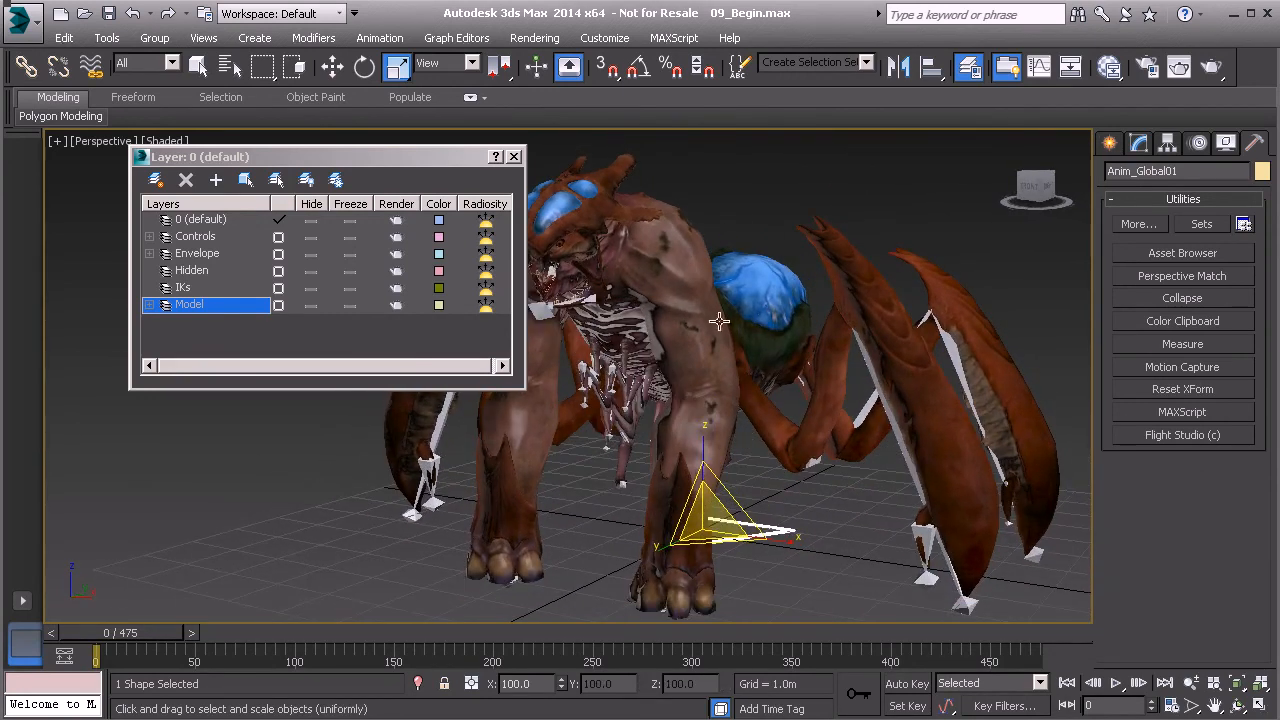